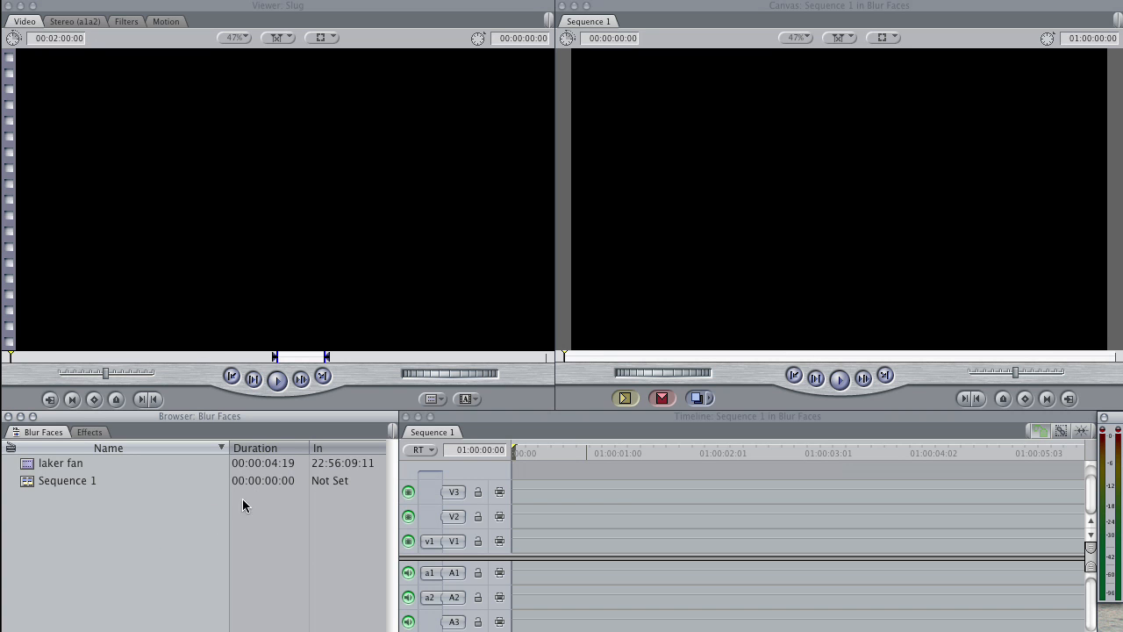
Step: Open the laker fan clip and mark a 00:00:05:02 excerpt with its in point at 22:56:09:06
{"action": "double_click", "coordinate": [24, 469]}
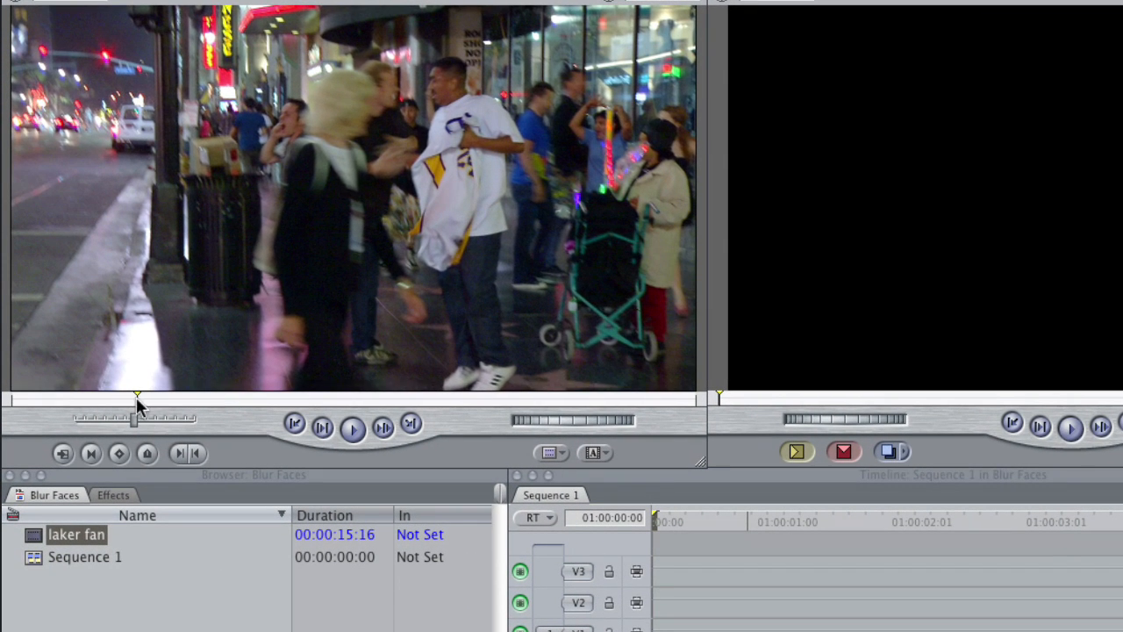
{"action": "left_click_drag", "start_coordinate": [136, 396], "coordinate": [175, 396]}
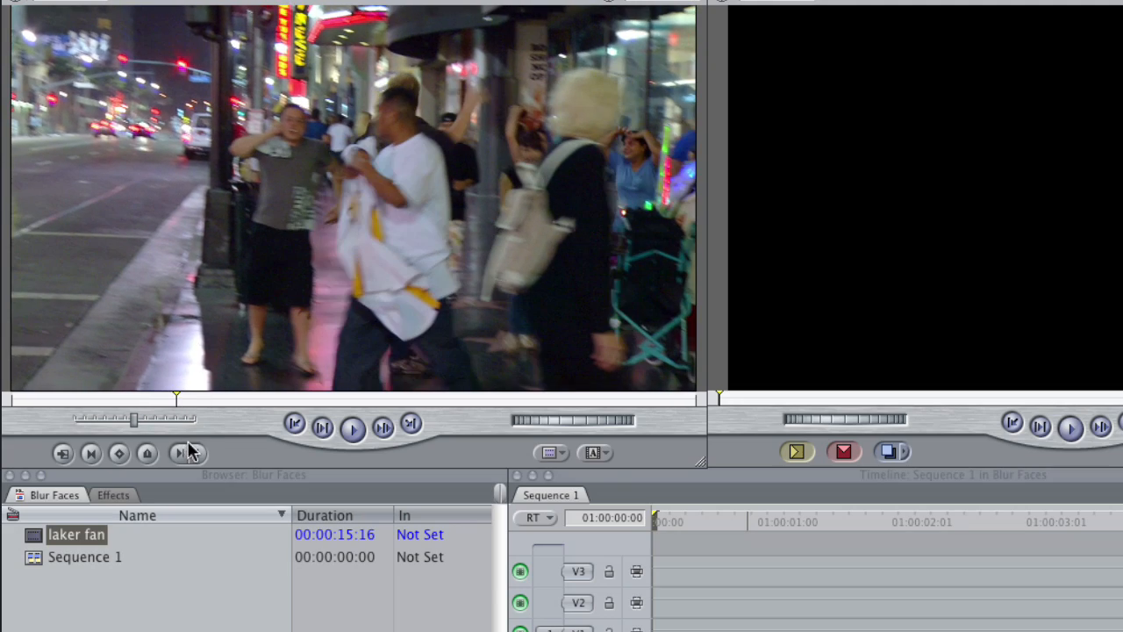
{"action": "key", "text": "i"}
{"action": "left_click_drag", "start_coordinate": [250, 395], "coordinate": [401, 395]}
{"action": "key", "text": "o"}
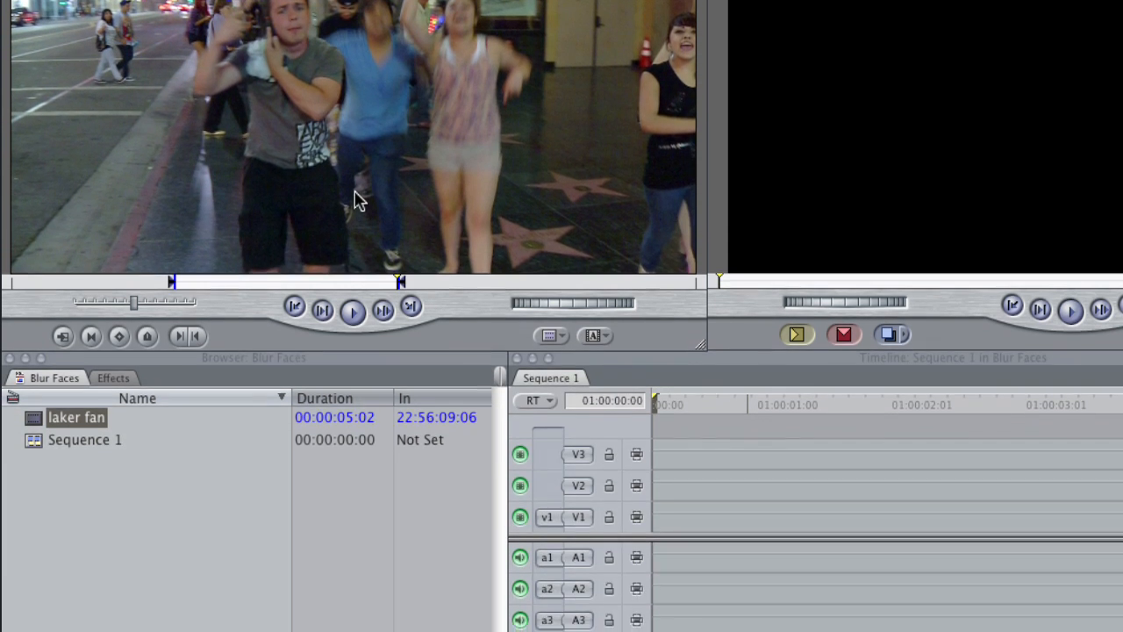
Step: Disconnect the audio source tracks and overwrite the marked laker fan excerpt onto V1, returning the playhead to the sequence start
{"action": "left_click", "coordinate": [582, 558]}
{"action": "left_click", "coordinate": [579, 588]}
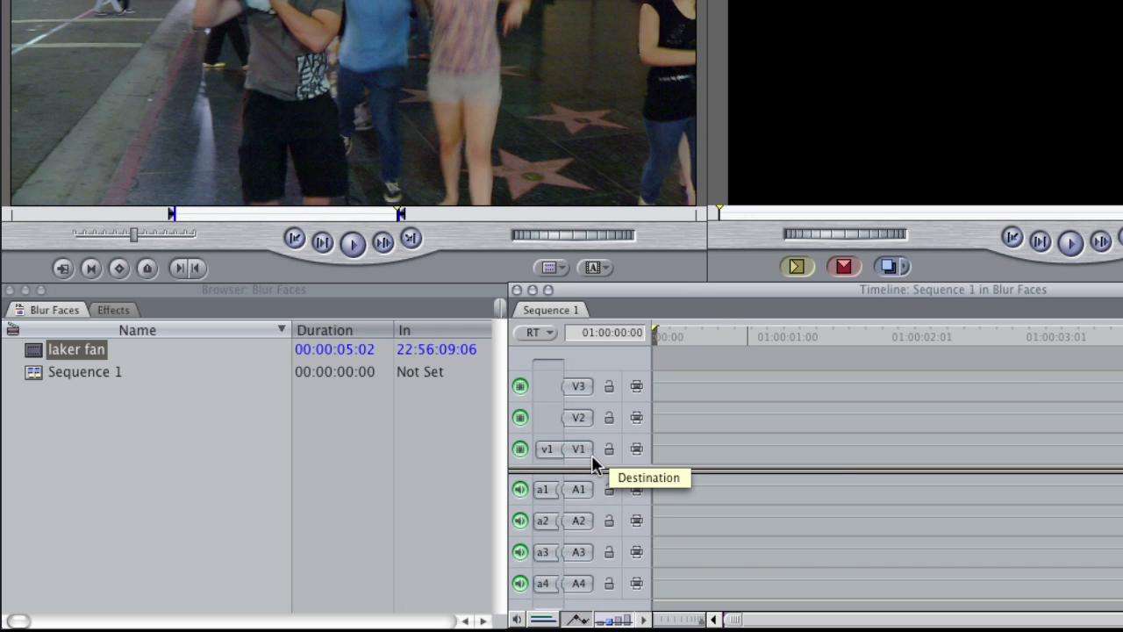
{"action": "key", "text": "F10"}
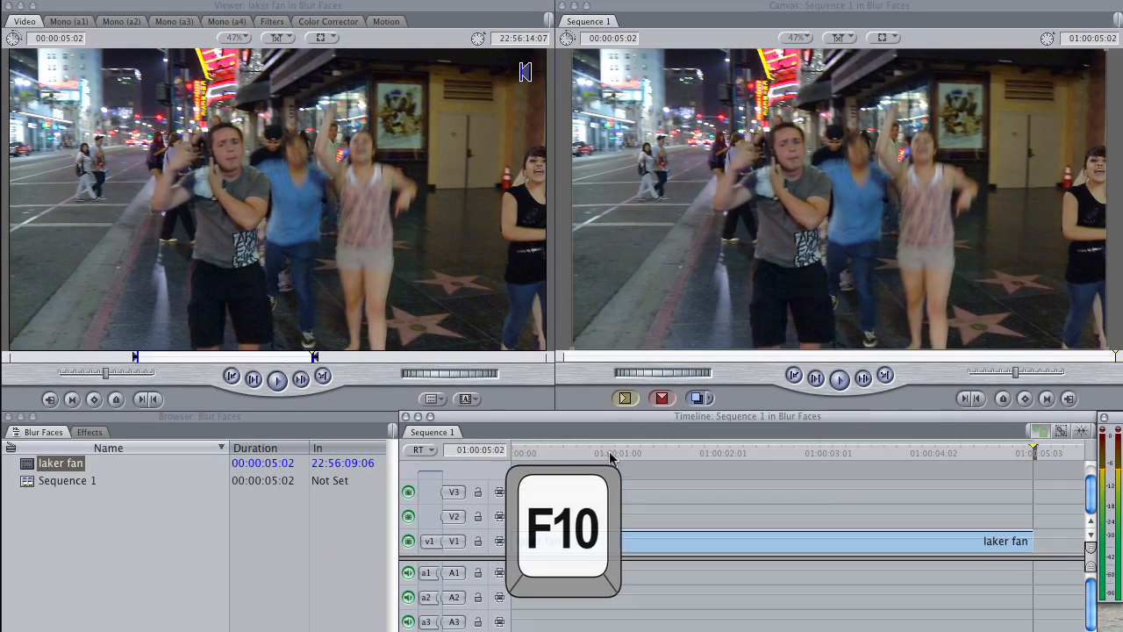
{"action": "left_click_drag", "start_coordinate": [619, 430], "coordinate": [493, 439]}
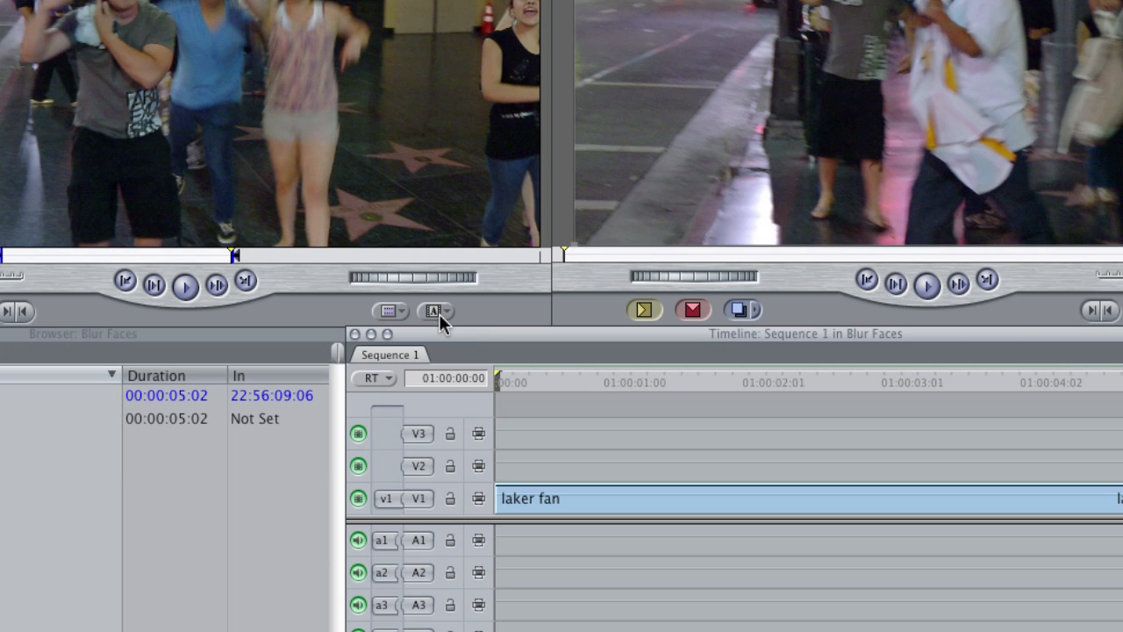
Step: Load the Oval shape generator for use as a mask
{"action": "left_click", "coordinate": [439, 312]}
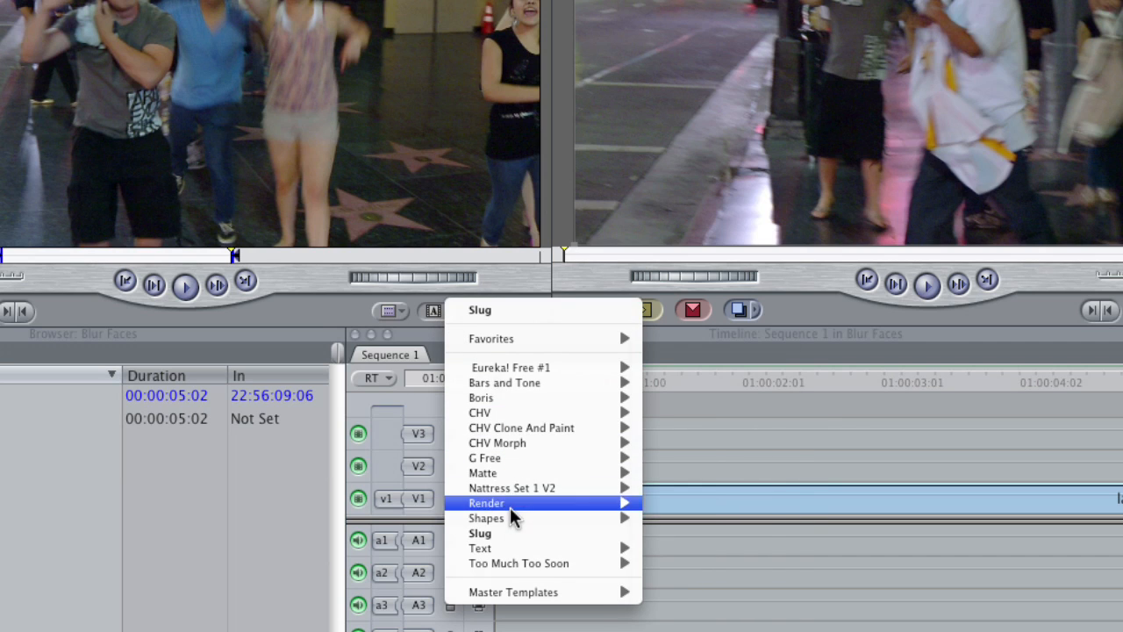
{"action": "mouse_move", "coordinate": [511, 519]}
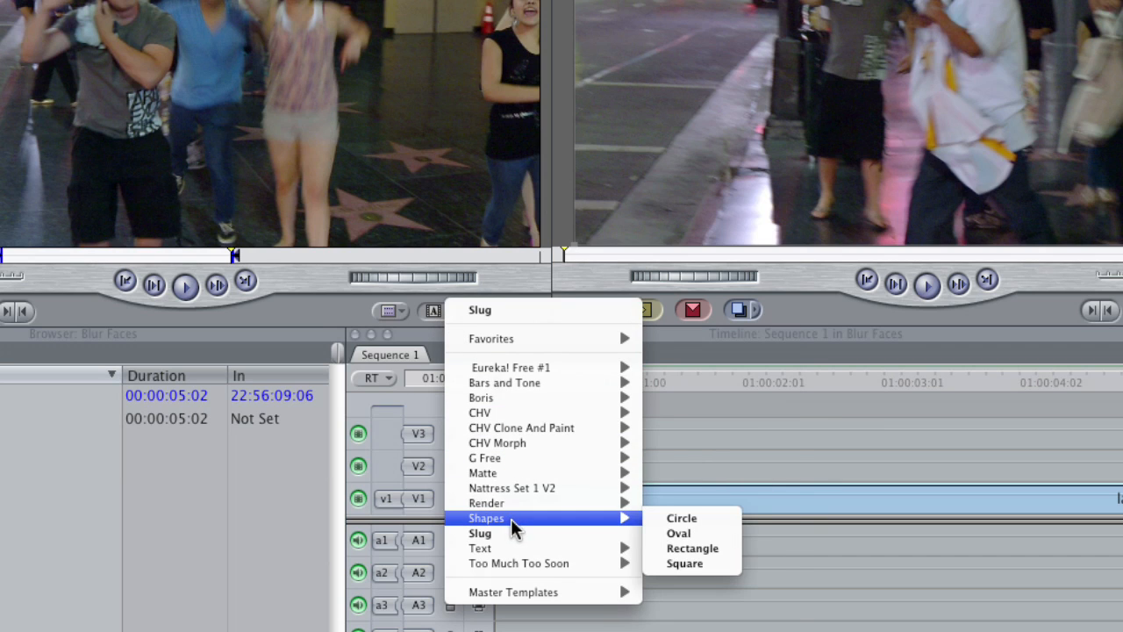
{"action": "left_click", "coordinate": [698, 533]}
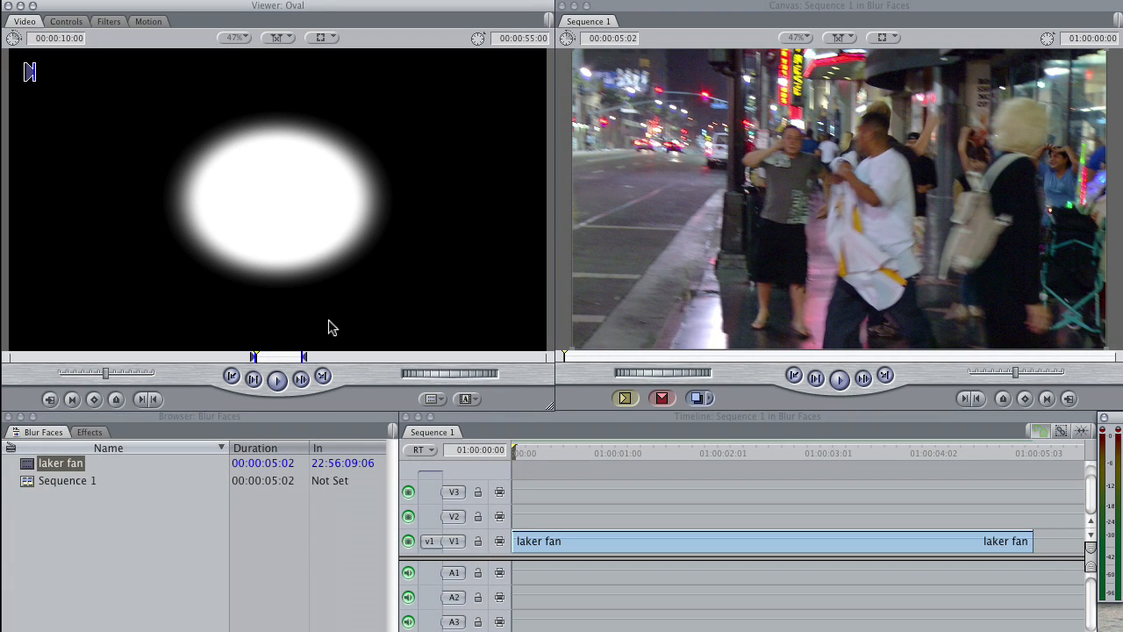
Step: Mark the laker fan clip's full range in the sequence and superimpose the Oval above it on V2
{"action": "left_click", "coordinate": [525, 429]}
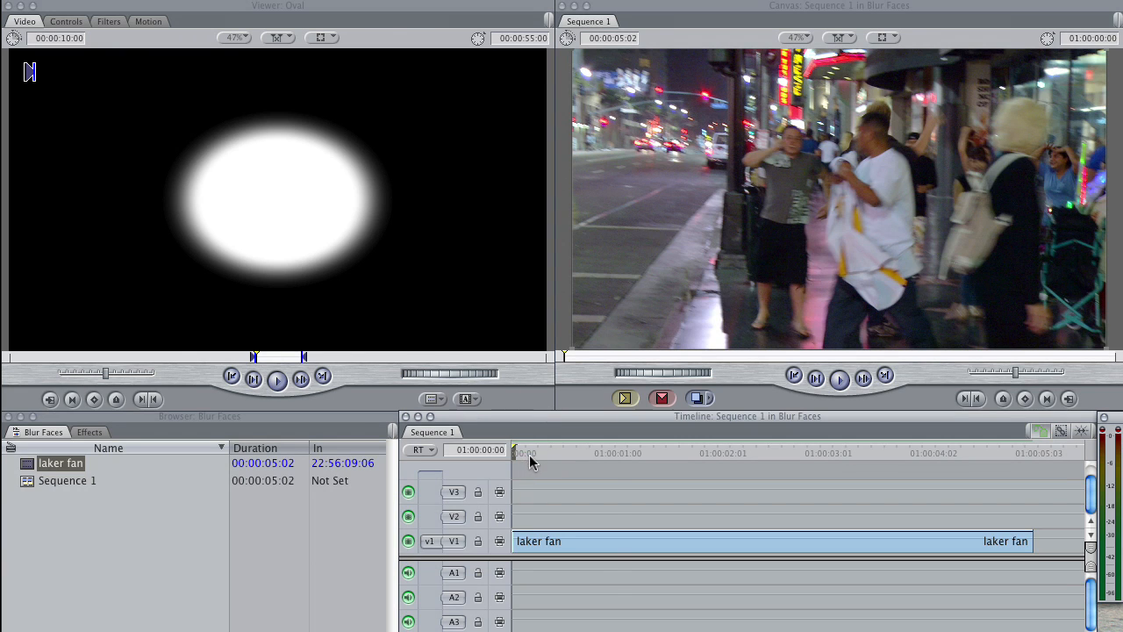
{"action": "key", "text": "x"}
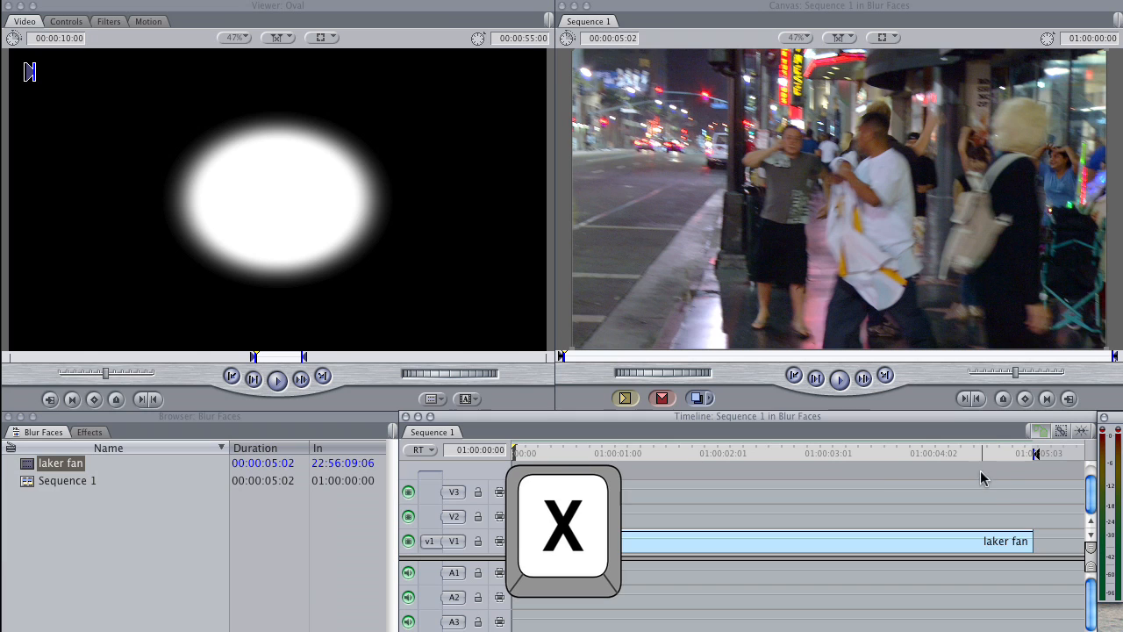
{"action": "left_click_drag", "start_coordinate": [233, 180], "coordinate": [955, 320]}
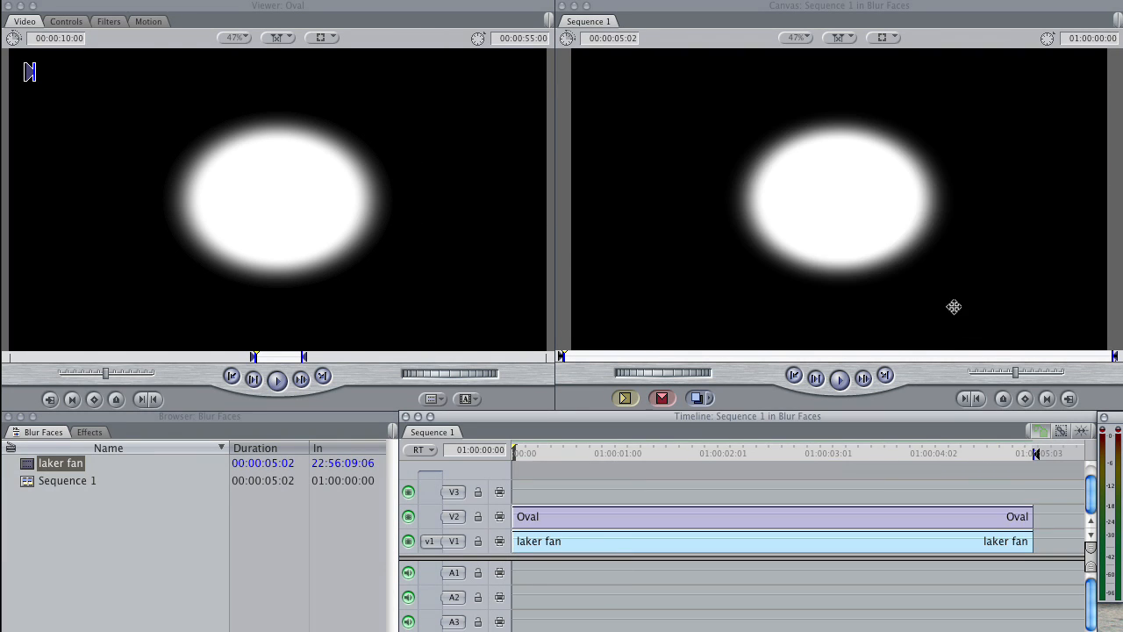
Step: Clear the sequence's in and out points and park the playhead at 01:00:00:18
{"action": "left_click_drag", "start_coordinate": [620, 449], "coordinate": [635, 491]}
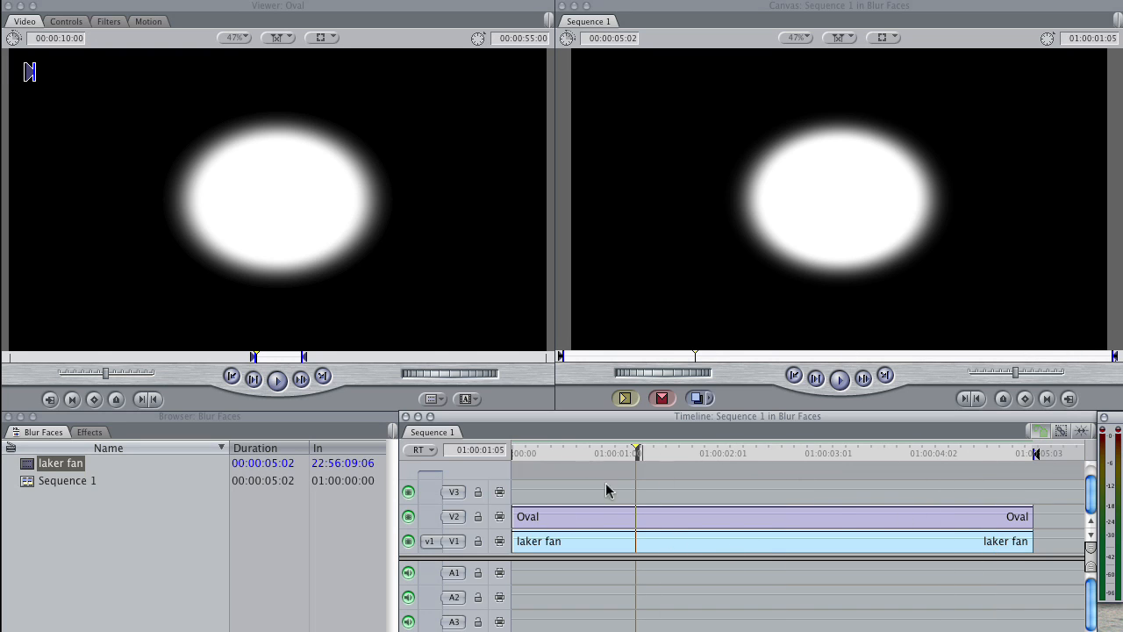
{"action": "mouse_move", "coordinate": [602, 451]}
{"action": "left_mouse_down"}
{"action": "mouse_move", "coordinate": [571, 453]}
{"action": "mouse_move", "coordinate": [810, 451]}
{"action": "mouse_move", "coordinate": [610, 455]}
{"action": "left_mouse_up"}
{"action": "key", "text": "alt+x"}
{"action": "key", "text": "Left"}
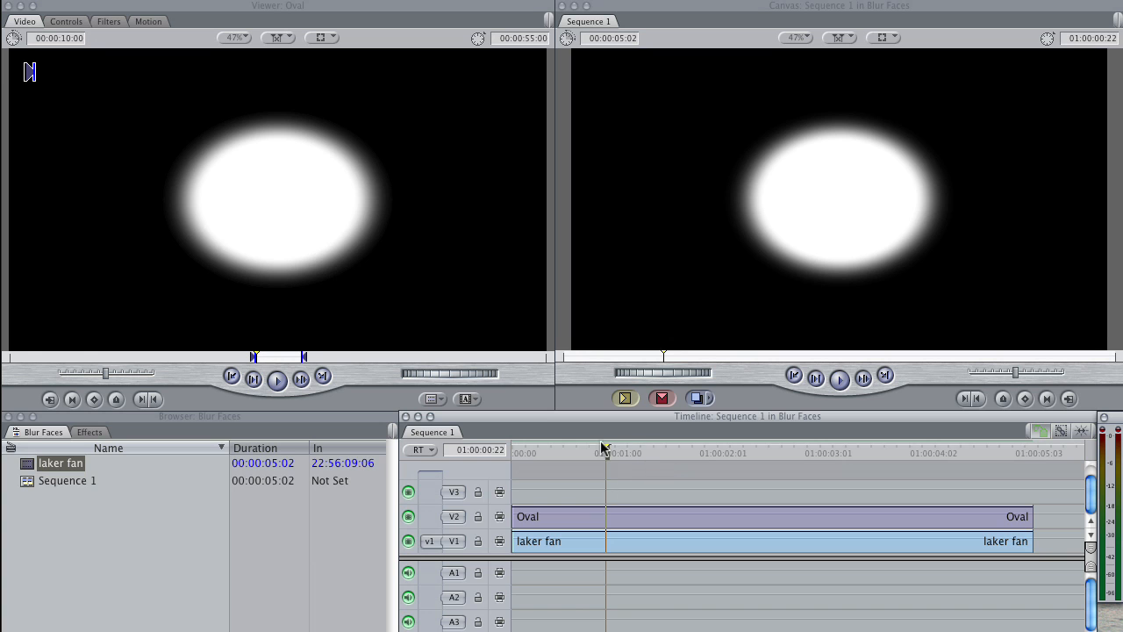
{"action": "key", "text": "Left"}
{"action": "key", "text": "Left"}
{"action": "key", "text": "Left"}
{"action": "key", "text": "Left"}
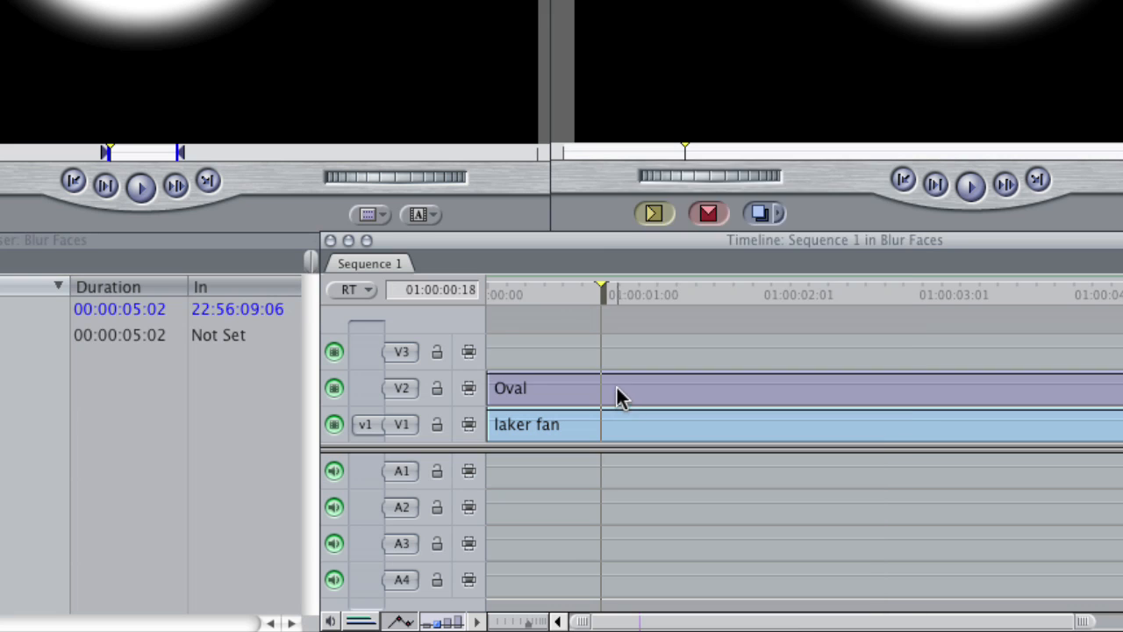
Step: Set the Oval clip's composite mode to Screen so the footage beneath shows through
{"action": "right_click", "coordinate": [597, 521]}
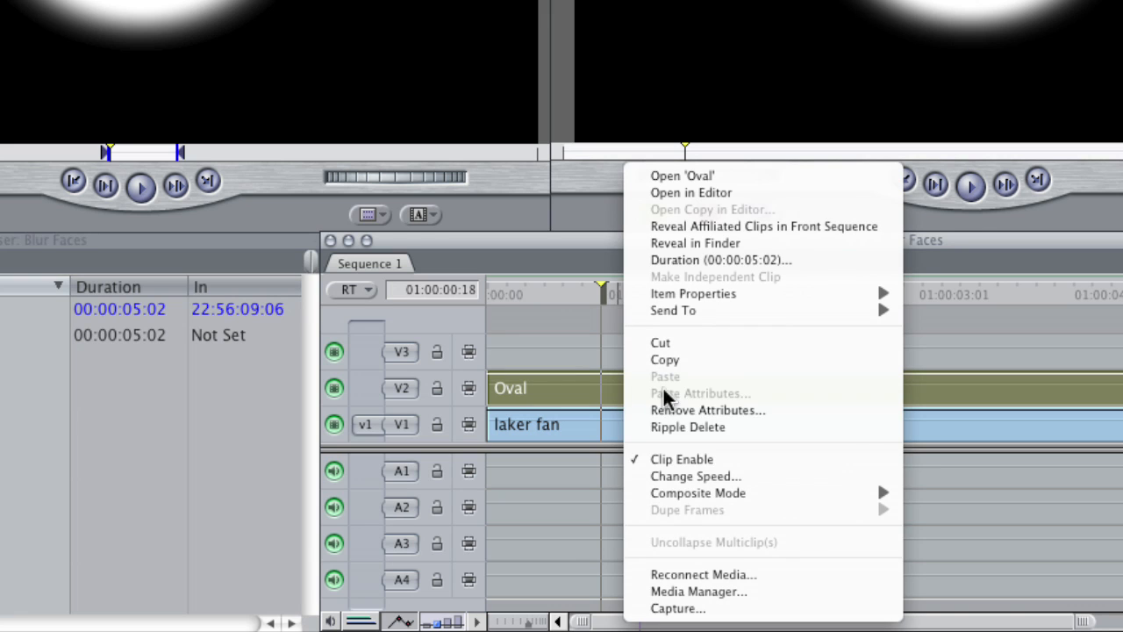
{"action": "mouse_move", "coordinate": [746, 496]}
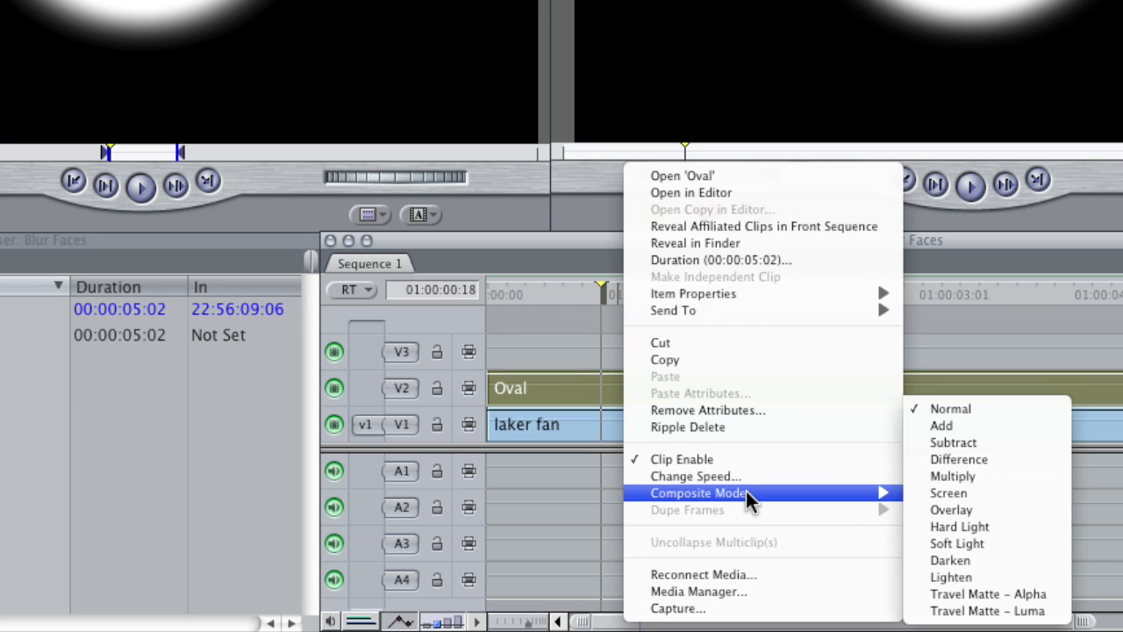
{"action": "left_click", "coordinate": [973, 494]}
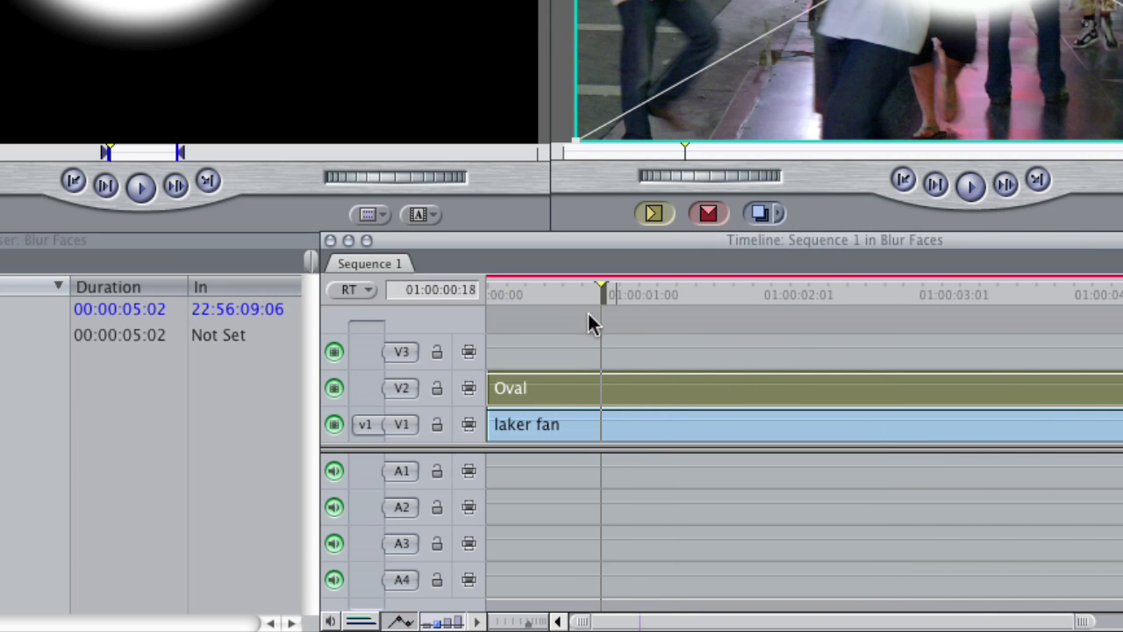
{"action": "left_click", "coordinate": [570, 289]}
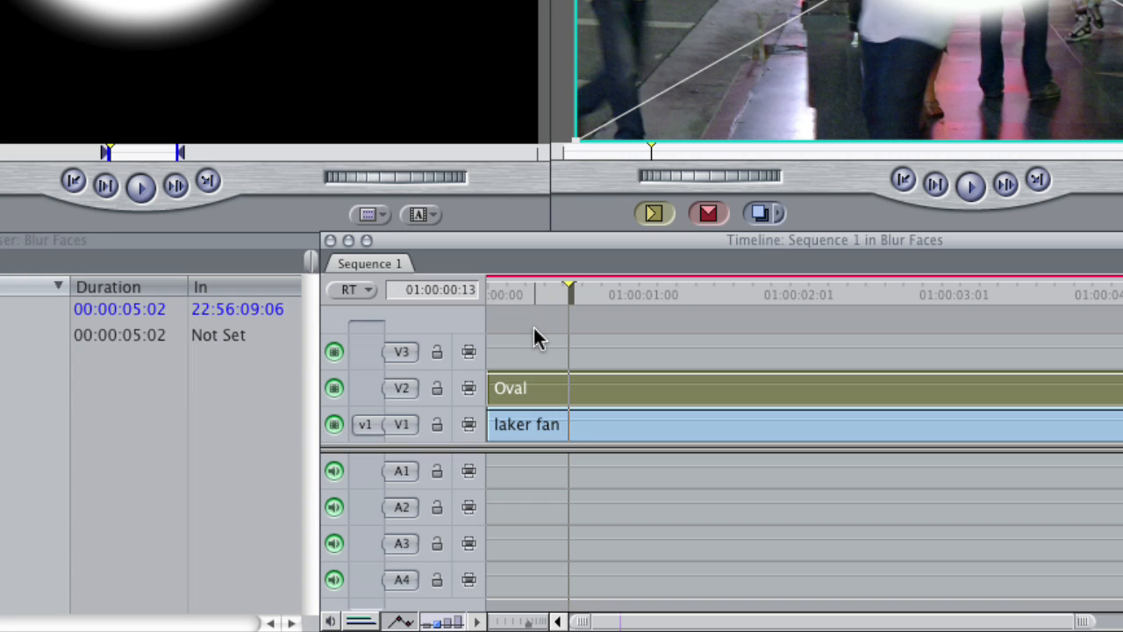
{"action": "right_click", "coordinate": [634, 394]}
{"action": "mouse_move", "coordinate": [753, 494]}
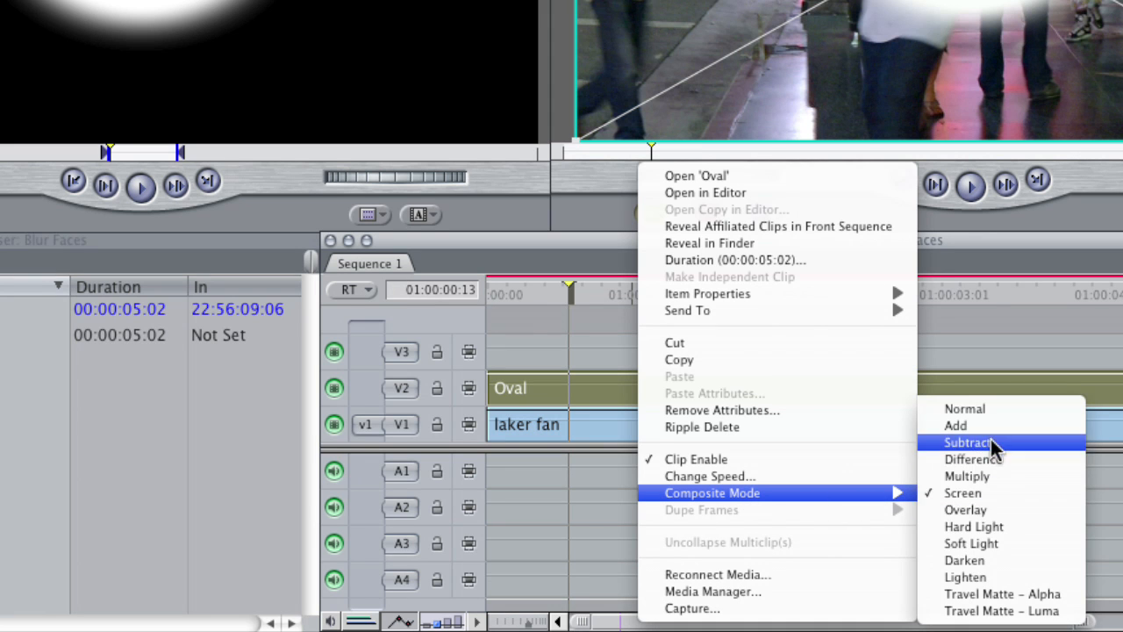
{"action": "left_click", "coordinate": [977, 493]}
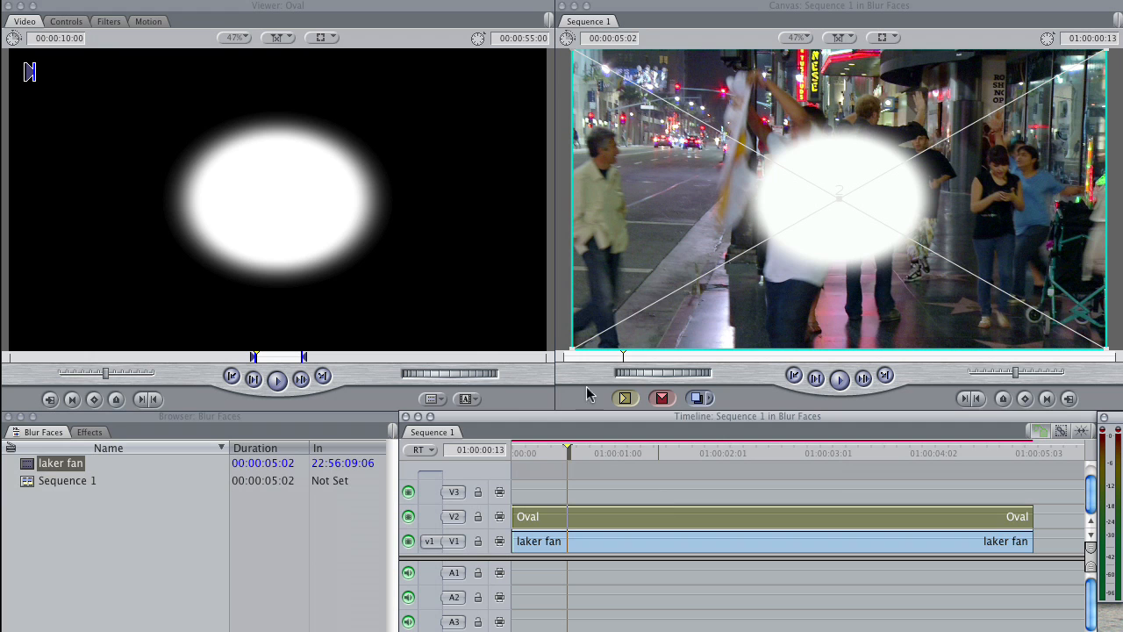
Step: Open the timeline's Oval clip at 01:00:00:22 and set its Size to 22%, Softness to 22% and Aspect to 0.77
{"action": "left_click_drag", "start_coordinate": [571, 453], "coordinate": [624, 453]}
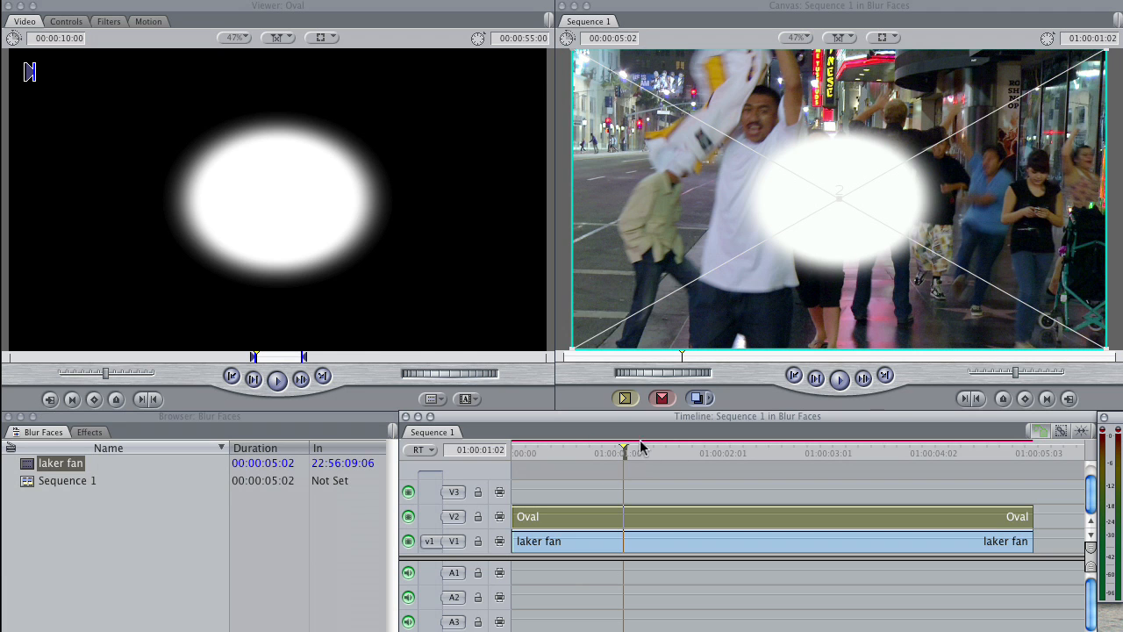
{"action": "mouse_move", "coordinate": [619, 452]}
{"action": "left_mouse_down"}
{"action": "mouse_move", "coordinate": [592, 453]}
{"action": "mouse_move", "coordinate": [606, 453]}
{"action": "left_mouse_up"}
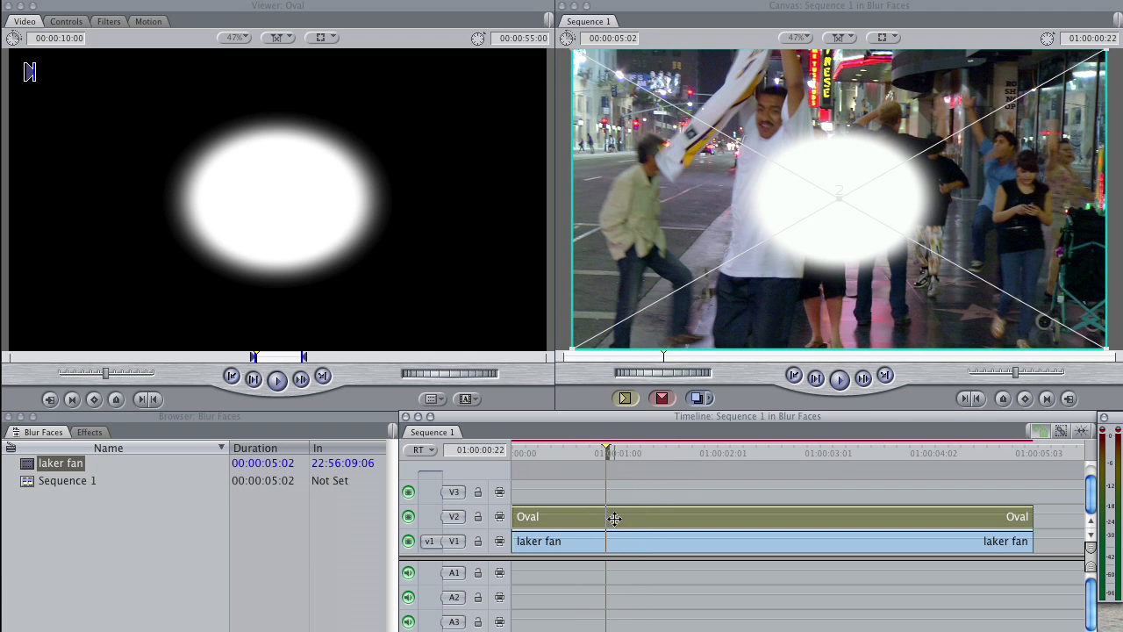
{"action": "double_click", "coordinate": [615, 519]}
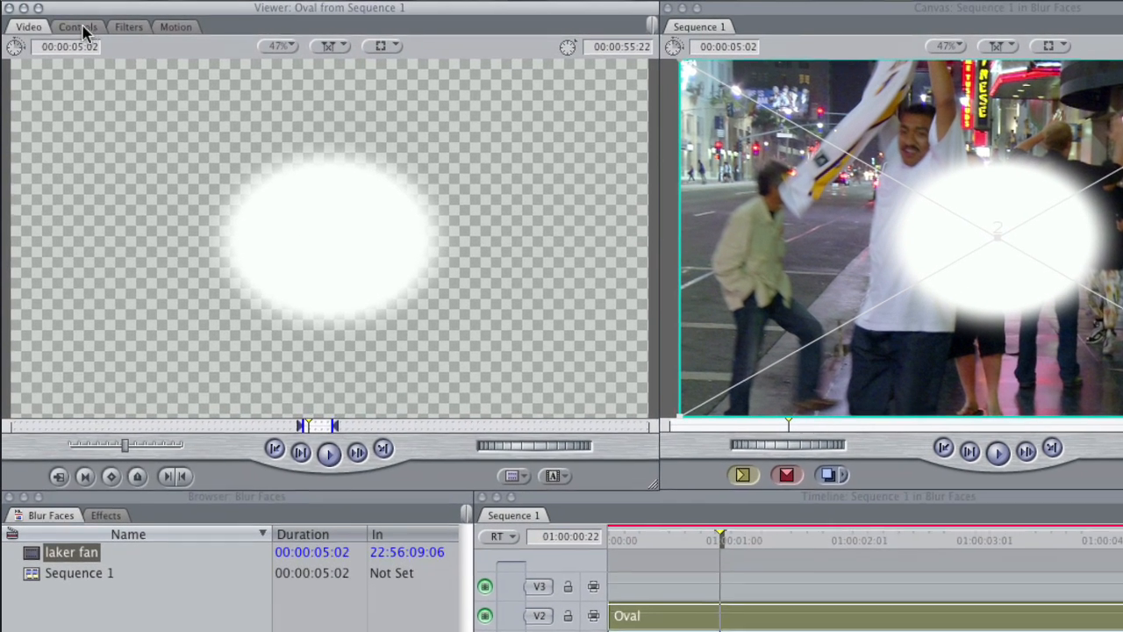
{"action": "left_click", "coordinate": [69, 22]}
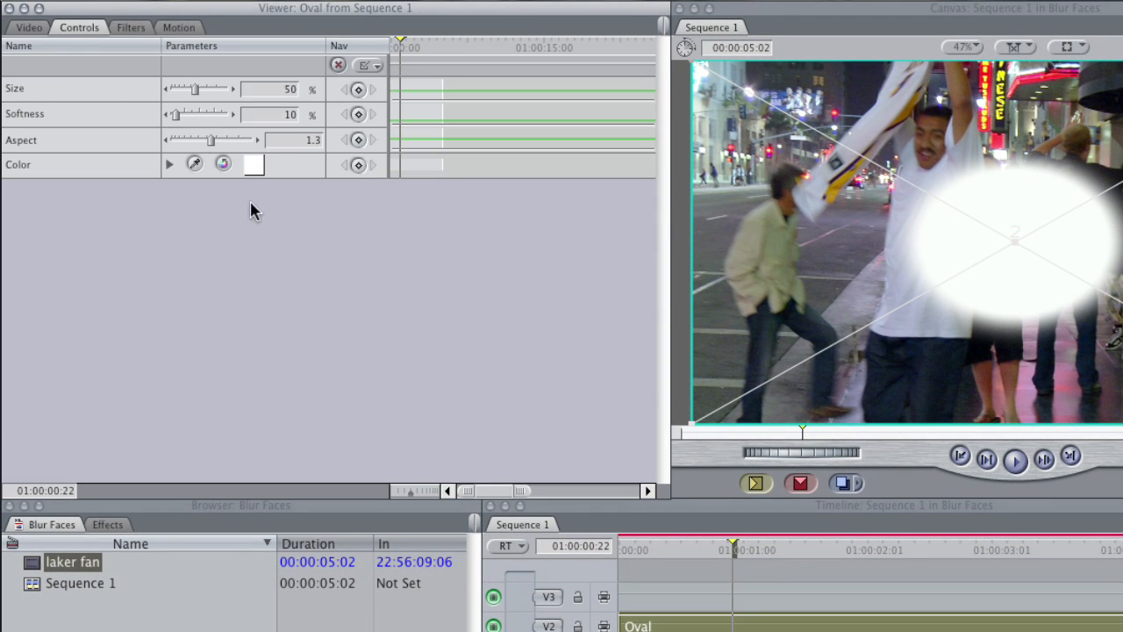
{"action": "left_click_drag", "start_coordinate": [209, 141], "coordinate": [182, 93]}
{"action": "left_click", "coordinate": [190, 121]}
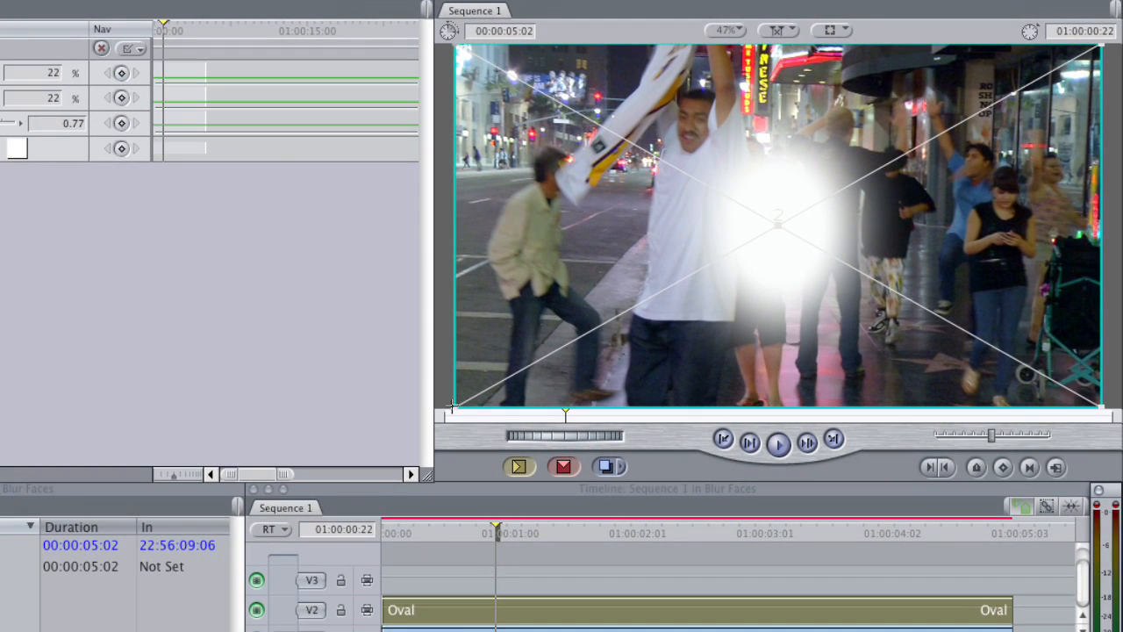
Step: At the sequence start, scale the Oval down to about 37.56 and center it over the face of the man in white
{"action": "left_click_drag", "start_coordinate": [686, 544], "coordinate": [607, 542]}
{"action": "left_click_drag", "start_coordinate": [428, 538], "coordinate": [385, 537]}
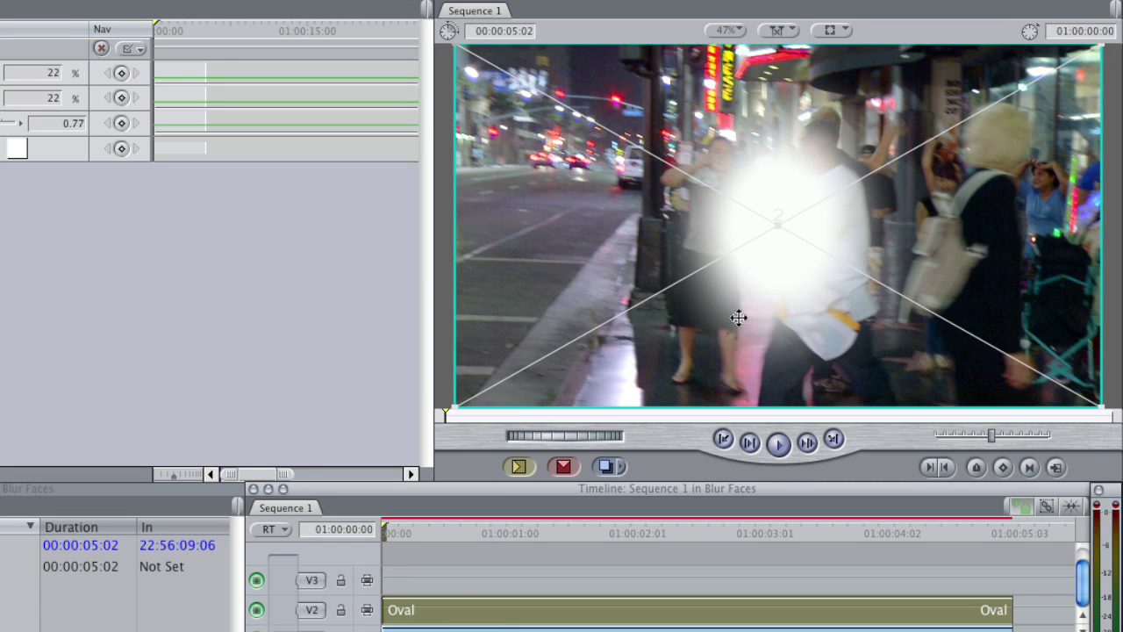
{"action": "left_click_drag", "start_coordinate": [454, 407], "coordinate": [627, 310]}
{"action": "left_click_drag", "start_coordinate": [774, 252], "coordinate": [780, 188]}
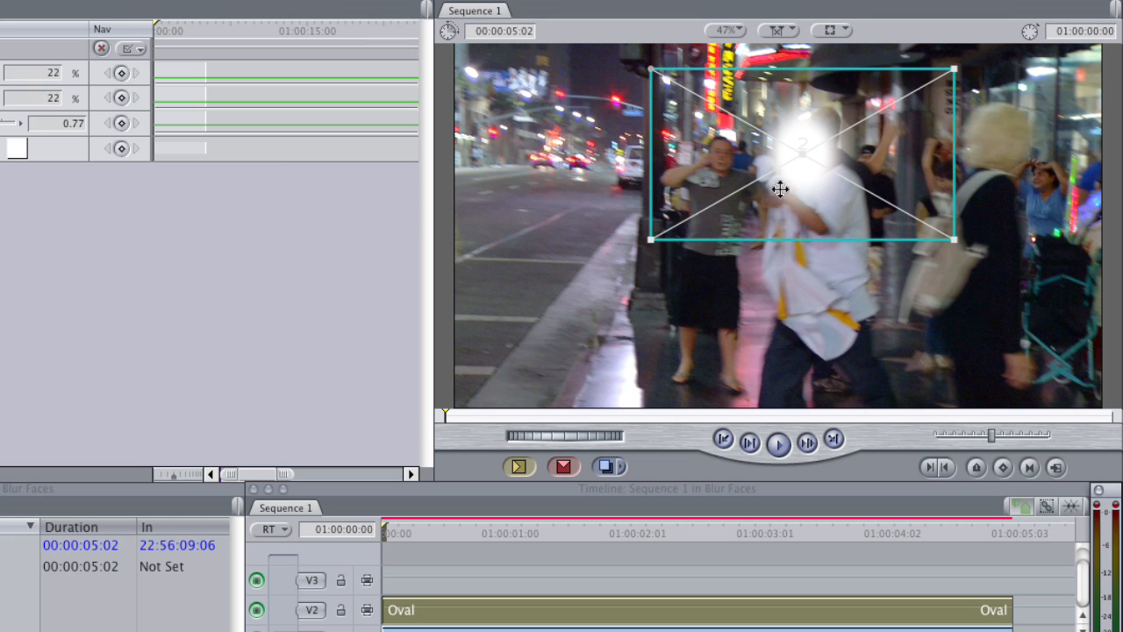
{"action": "left_click_drag", "start_coordinate": [654, 238], "coordinate": [679, 223]}
{"action": "mouse_move", "coordinate": [801, 172]}
{"action": "left_mouse_down"}
{"action": "mouse_move", "coordinate": [756, 158]}
{"action": "mouse_move", "coordinate": [801, 169]}
{"action": "left_mouse_up"}
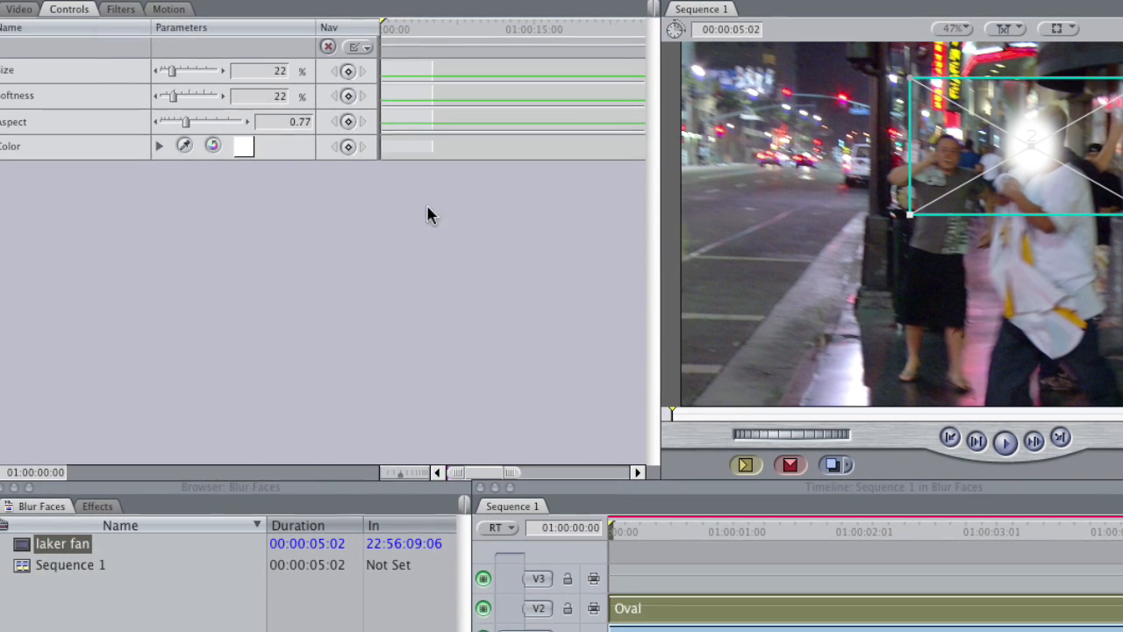
Step: Keyframe the Oval's Scale at the sequence start and, at 01:00:04:19, move it over the foreground fan and enlarge it to about 175.32
{"action": "left_click", "coordinate": [179, 10]}
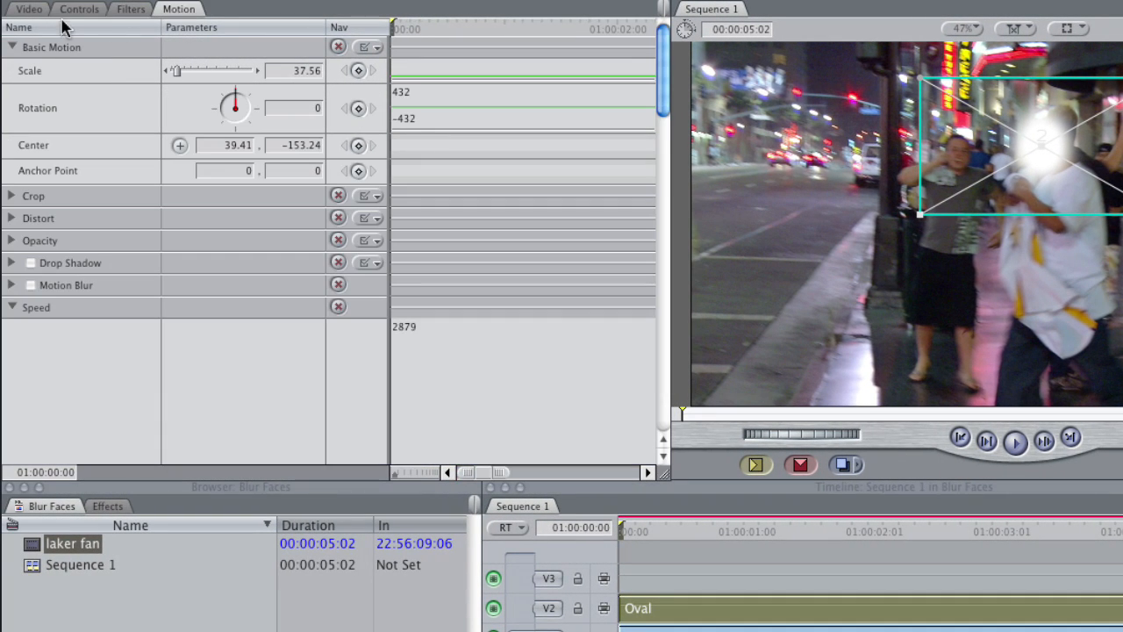
{"action": "left_click", "coordinate": [358, 72]}
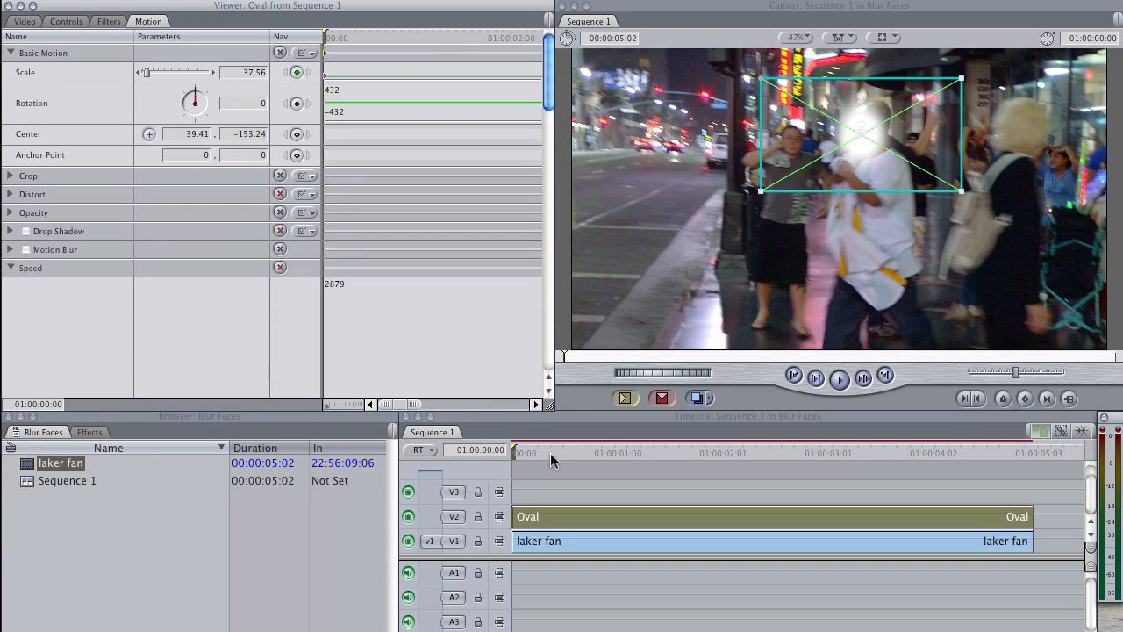
{"action": "left_click_drag", "start_coordinate": [518, 454], "coordinate": [1005, 451]}
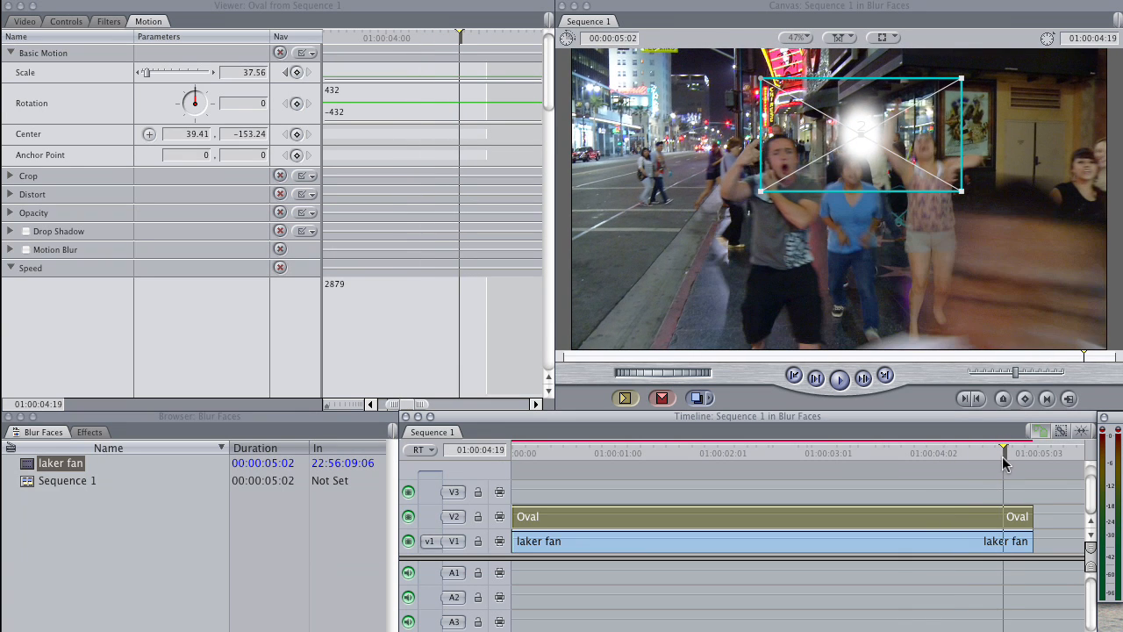
{"action": "left_click_drag", "start_coordinate": [869, 162], "coordinate": [1036, 315]}
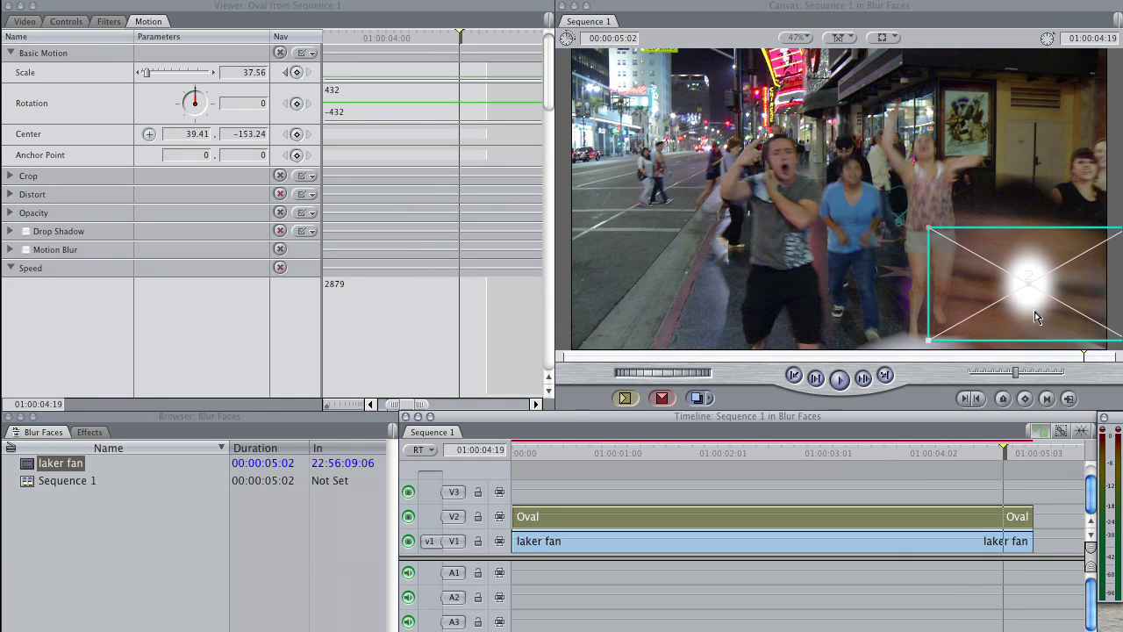
{"action": "mouse_move", "coordinate": [929, 344]}
{"action": "left_mouse_down"}
{"action": "mouse_move", "coordinate": [825, 368]}
{"action": "mouse_move", "coordinate": [679, 483]}
{"action": "mouse_move", "coordinate": [532, 537]}
{"action": "left_mouse_up"}
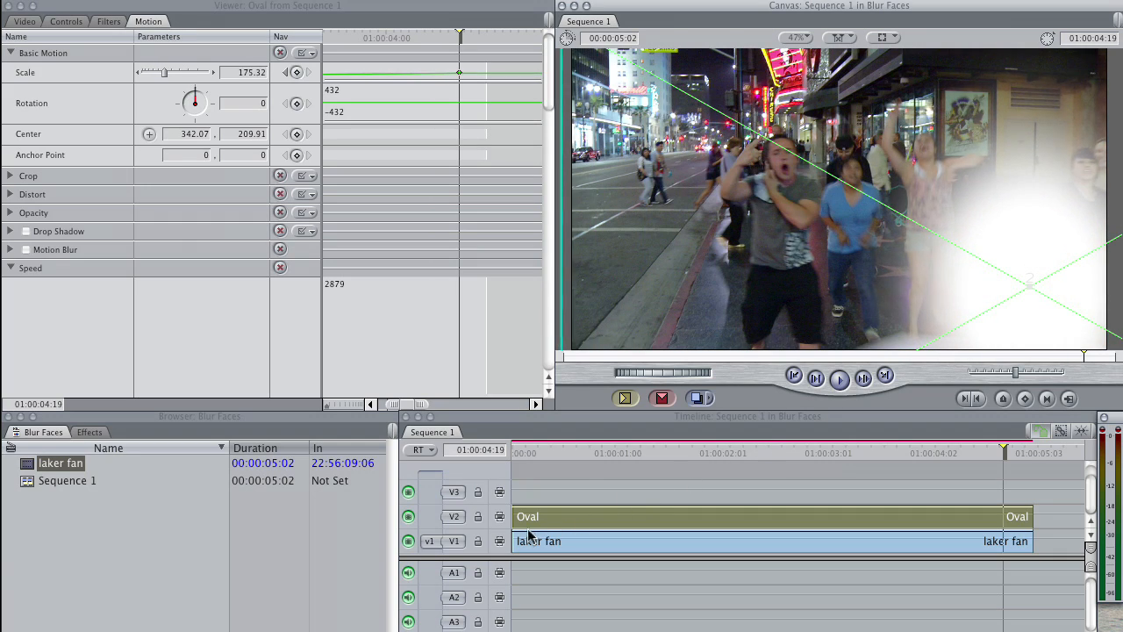
Step: Return to the sequence start and recenter the Oval over the face of the man in white
{"action": "left_click_drag", "start_coordinate": [856, 453], "coordinate": [442, 492]}
{"action": "left_click_drag", "start_coordinate": [1002, 335], "coordinate": [841, 172]}
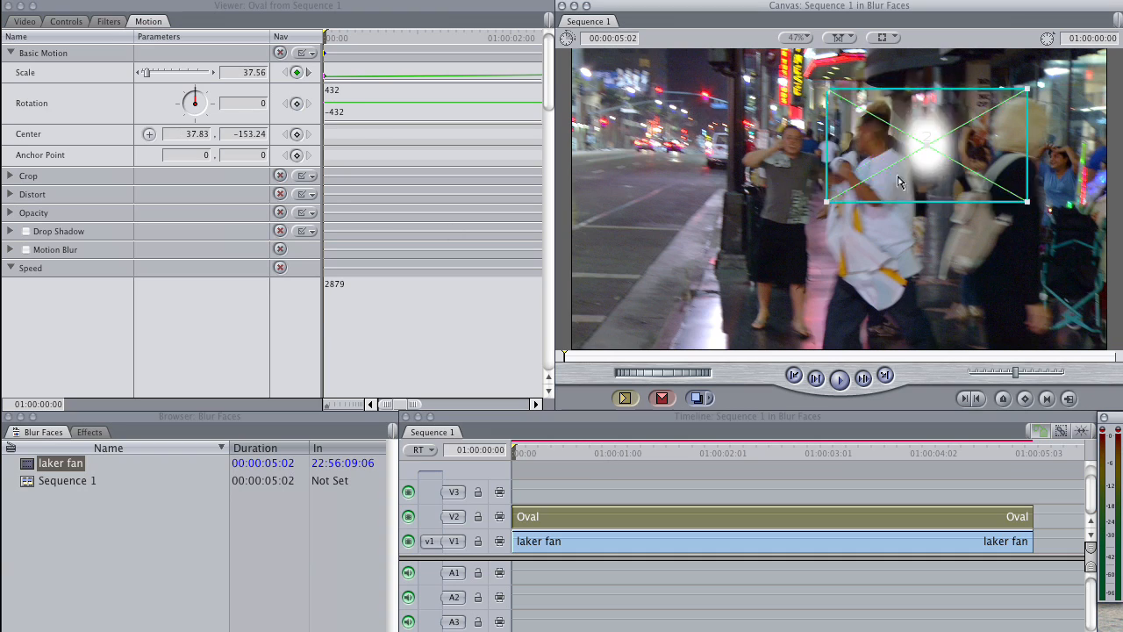
{"action": "left_click", "coordinate": [769, 453]}
{"action": "left_click_drag", "start_coordinate": [814, 452], "coordinate": [513, 453]}
{"action": "mouse_move", "coordinate": [830, 165]}
{"action": "left_mouse_down"}
{"action": "mouse_move", "coordinate": [776, 160]}
{"action": "mouse_move", "coordinate": [829, 164]}
{"action": "left_mouse_up"}
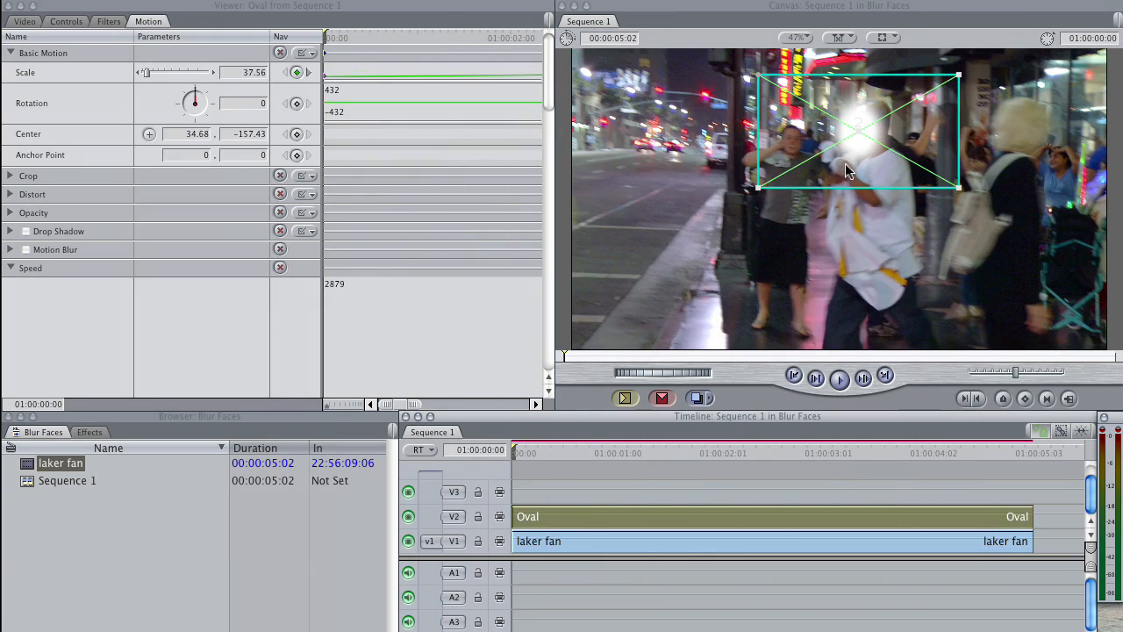
Step: Scale the Oval to about 36.66 over the face and keyframe its Rotation, Center and Distort Aspect Ratio at the sequence start
{"action": "mouse_move", "coordinate": [759, 188]}
{"action": "left_mouse_down"}
{"action": "mouse_move", "coordinate": [771, 180]}
{"action": "mouse_move", "coordinate": [760, 187]}
{"action": "left_mouse_up"}
{"action": "mouse_move", "coordinate": [845, 146]}
{"action": "left_mouse_down"}
{"action": "mouse_move", "coordinate": [776, 170]}
{"action": "mouse_move", "coordinate": [849, 146]}
{"action": "left_mouse_up"}
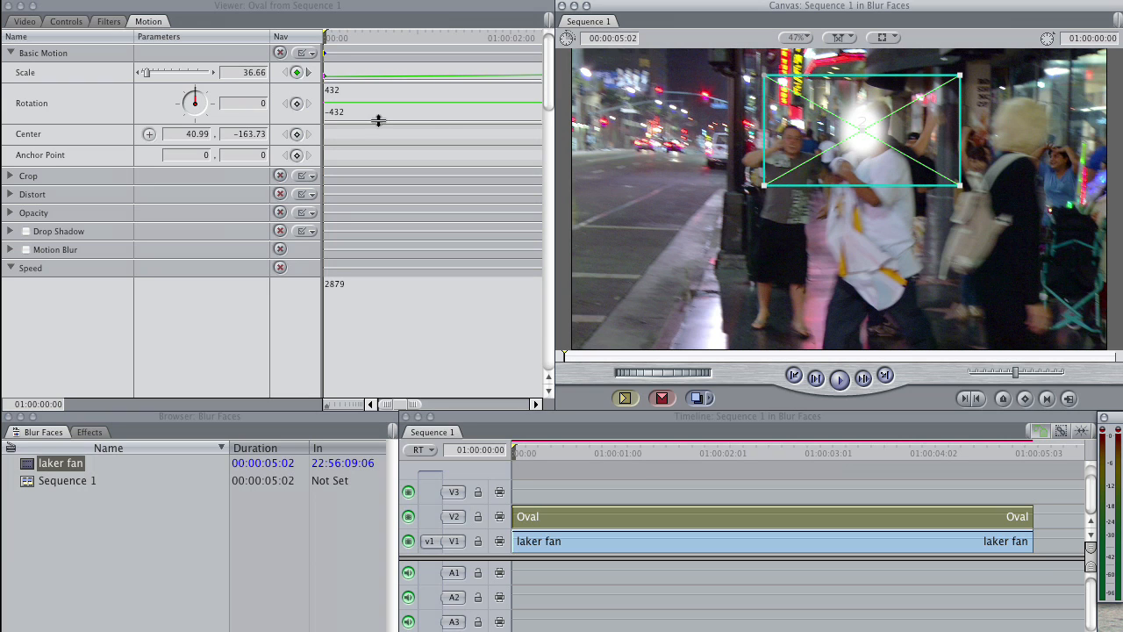
{"action": "left_click", "coordinate": [297, 104]}
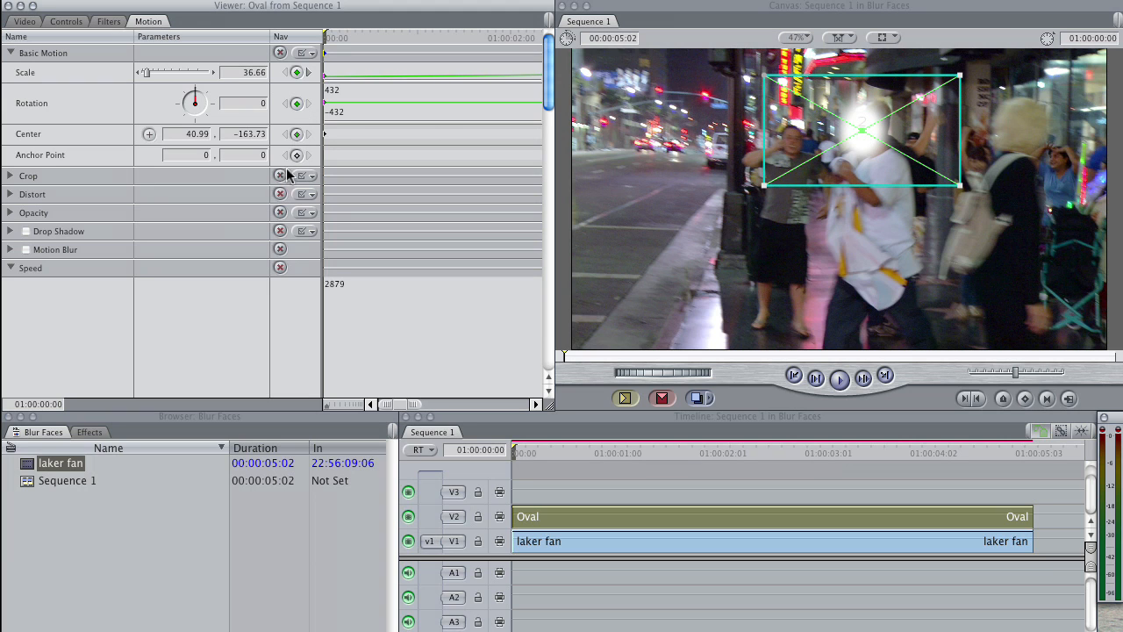
{"action": "left_click", "coordinate": [9, 195]}
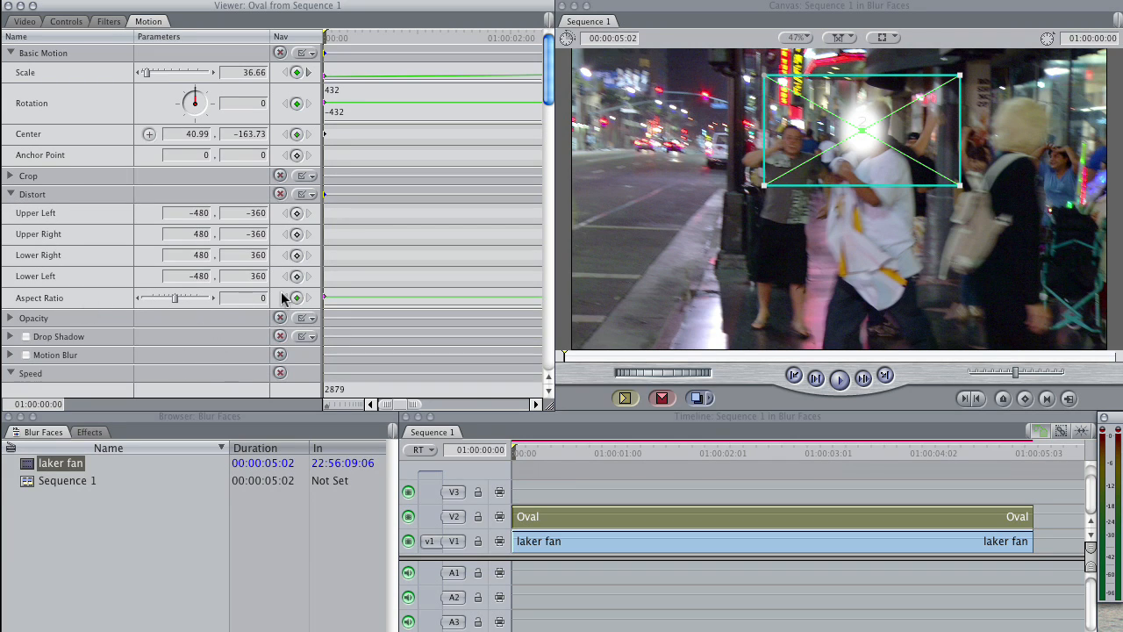
Step: Keyframe the Oval's Center to follow the man's head at 01:00:00:14, 01:00:01:03 and 01:00:01:19
{"action": "left_click_drag", "start_coordinate": [524, 452], "coordinate": [576, 451]}
{"action": "left_click_drag", "start_coordinate": [860, 148], "coordinate": [783, 174]}
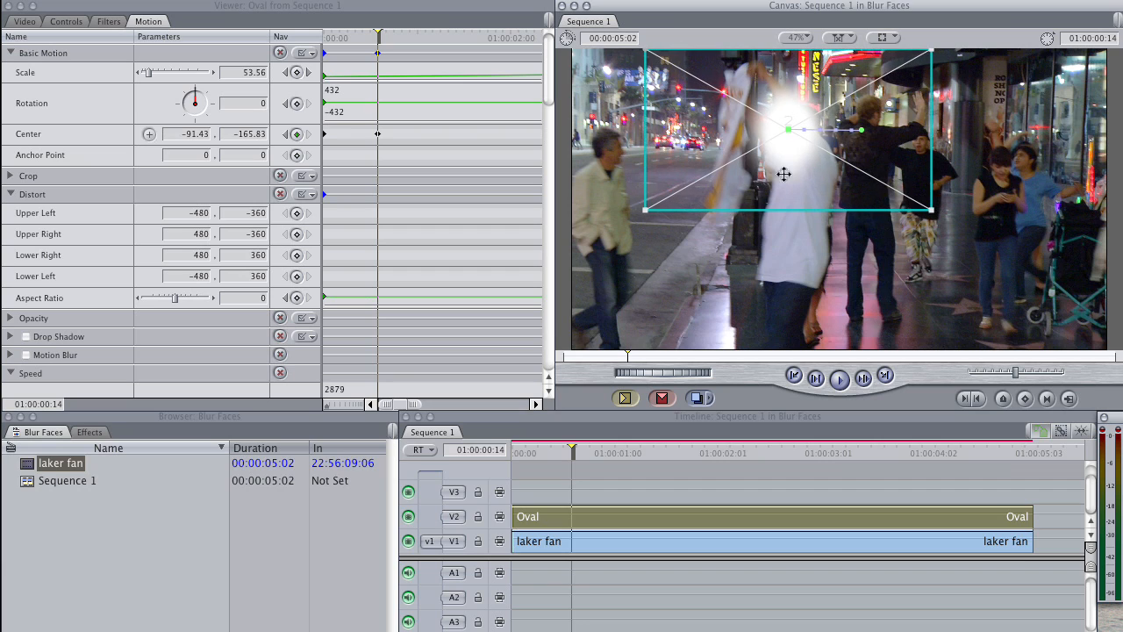
{"action": "left_click_drag", "start_coordinate": [581, 456], "coordinate": [622, 451]}
{"action": "left_click_drag", "start_coordinate": [777, 144], "coordinate": [734, 160]}
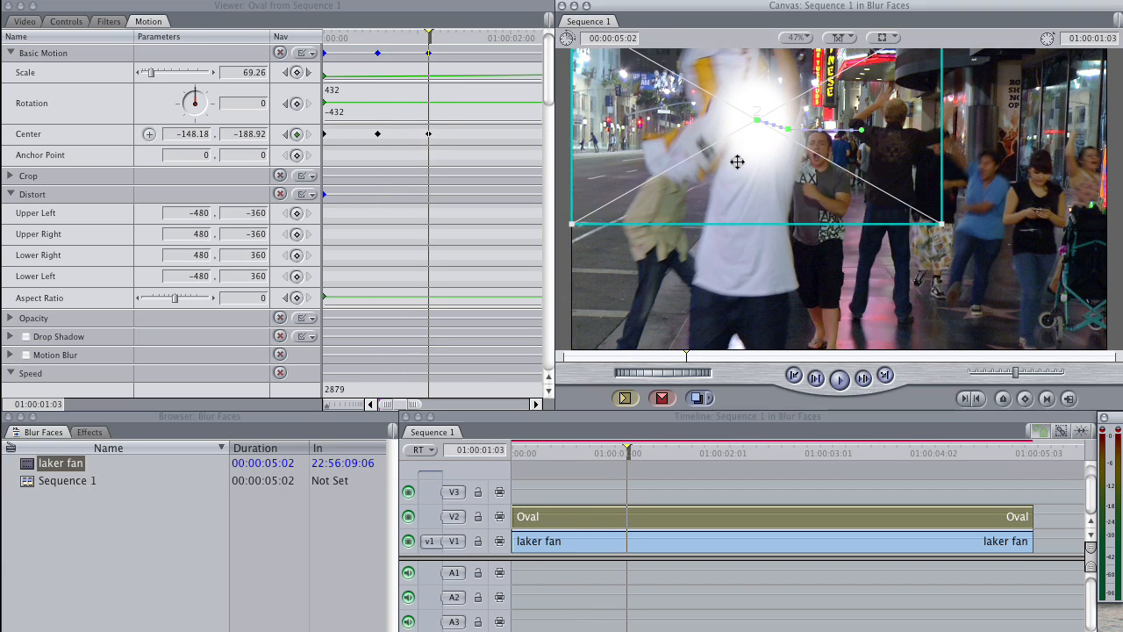
{"action": "left_click", "coordinate": [642, 453]}
{"action": "left_click_drag", "start_coordinate": [665, 450], "coordinate": [696, 449]}
{"action": "mouse_move", "coordinate": [752, 154]}
{"action": "left_mouse_down"}
{"action": "mouse_move", "coordinate": [736, 237]}
{"action": "mouse_move", "coordinate": [757, 158]}
{"action": "left_mouse_up"}
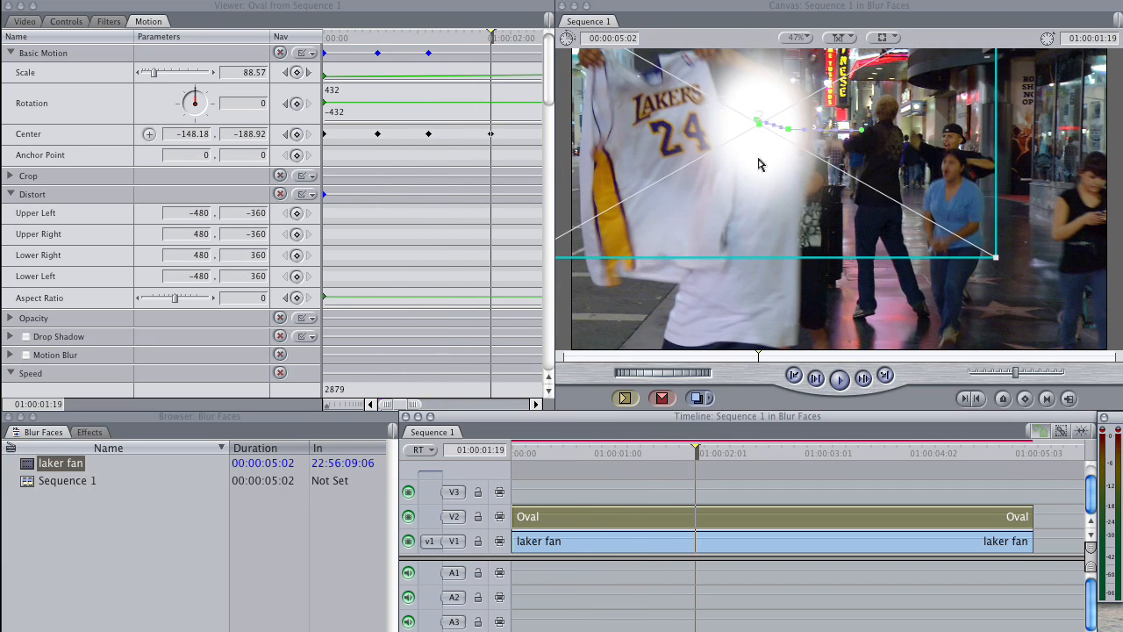
Step: Keep the Oval on the turning man's head with Center keyframes from 01:00:02:04 through 01:00:02:22
{"action": "left_click_drag", "start_coordinate": [702, 448], "coordinate": [735, 453]}
{"action": "left_click_drag", "start_coordinate": [785, 231], "coordinate": [805, 173]}
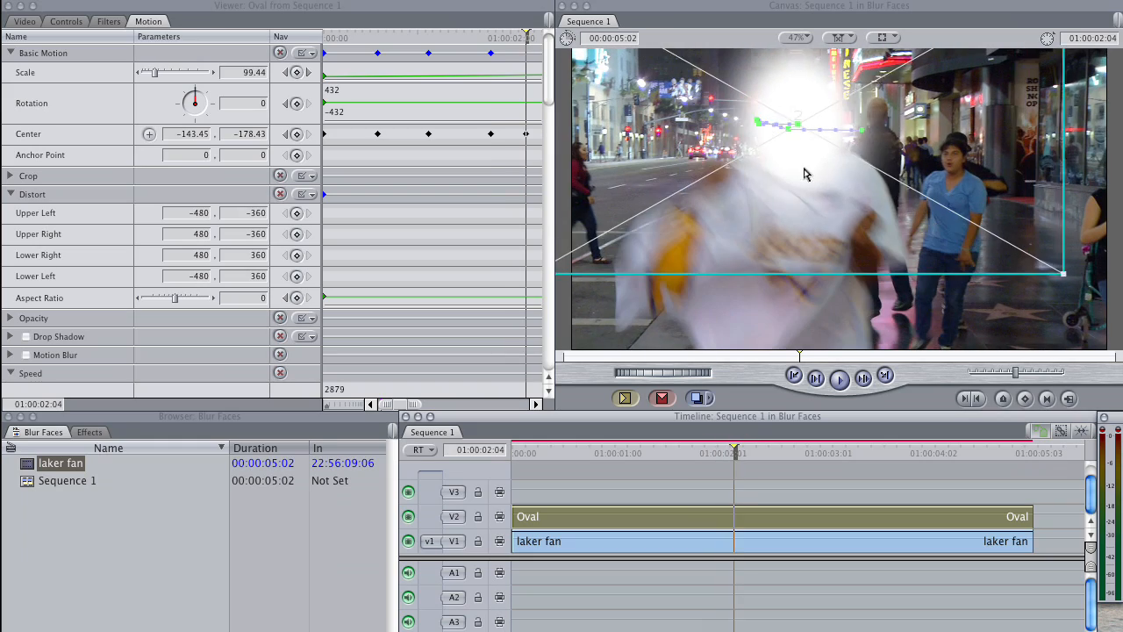
{"action": "left_click_drag", "start_coordinate": [758, 454], "coordinate": [782, 453]}
{"action": "left_click_drag", "start_coordinate": [839, 264], "coordinate": [933, 301]}
{"action": "left_click_drag", "start_coordinate": [782, 453], "coordinate": [811, 453]}
{"action": "left_click_drag", "start_coordinate": [944, 236], "coordinate": [992, 175]}
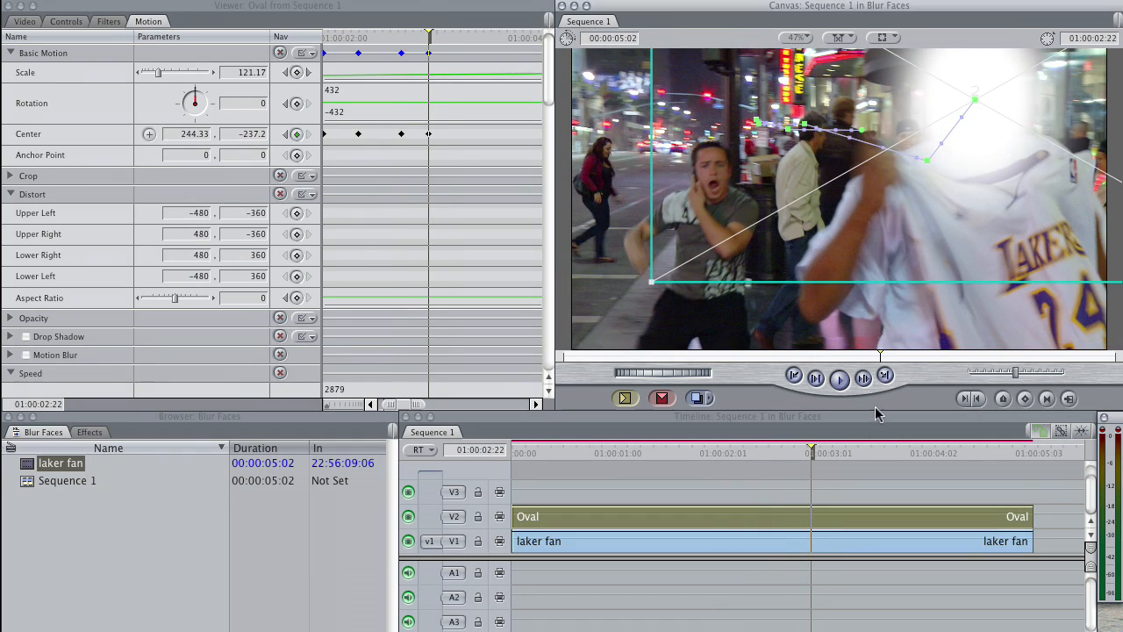
Step: Reposition the Oval over the approaching man's face at 01:00:03:07, an in-between frame and 01:00:03:21
{"action": "left_click_drag", "start_coordinate": [813, 453], "coordinate": [850, 461]}
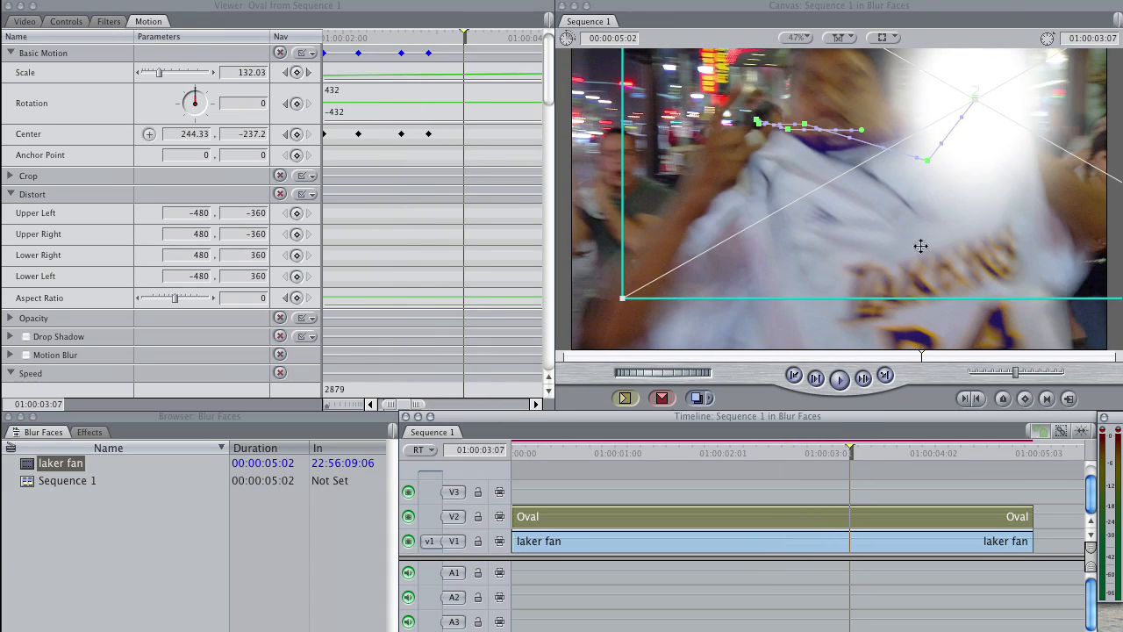
{"action": "left_click_drag", "start_coordinate": [921, 246], "coordinate": [789, 234]}
{"action": "left_click_drag", "start_coordinate": [850, 453], "coordinate": [876, 454]}
{"action": "left_click_drag", "start_coordinate": [802, 229], "coordinate": [734, 188]}
{"action": "left_click_drag", "start_coordinate": [876, 453], "coordinate": [911, 455]}
{"action": "left_click_drag", "start_coordinate": [802, 263], "coordinate": [803, 270]}
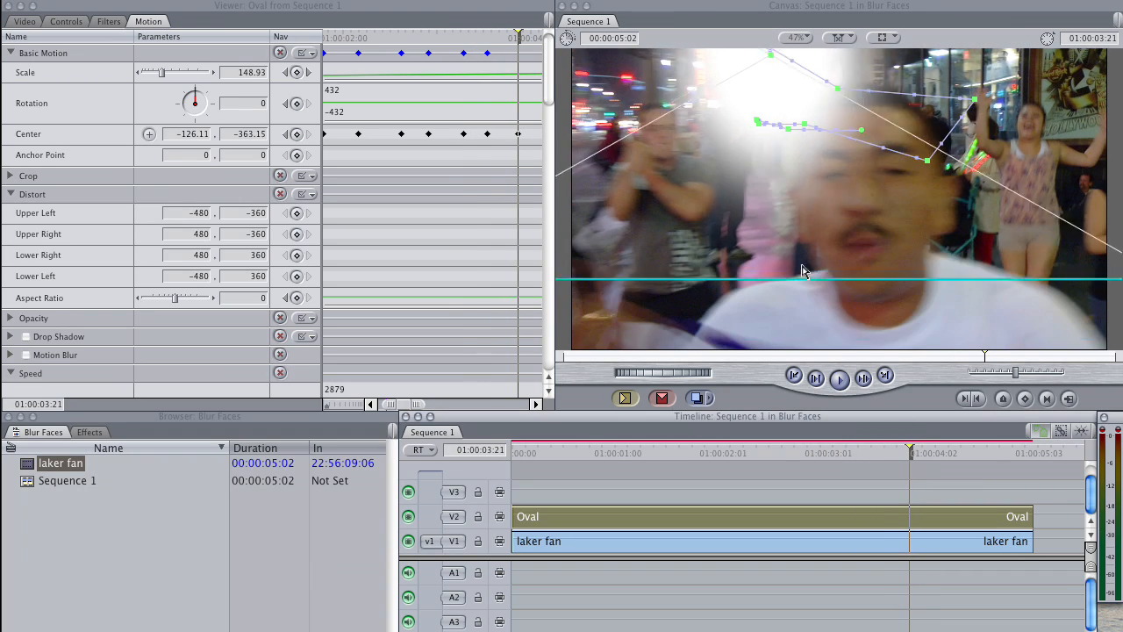
Step: Center the Oval on the close-up face at 01:00:04:02 and 01:00:04:08
{"action": "mouse_move", "coordinate": [910, 453]}
{"action": "left_mouse_down"}
{"action": "mouse_move", "coordinate": [885, 455]}
{"action": "mouse_move", "coordinate": [931, 454]}
{"action": "left_mouse_up"}
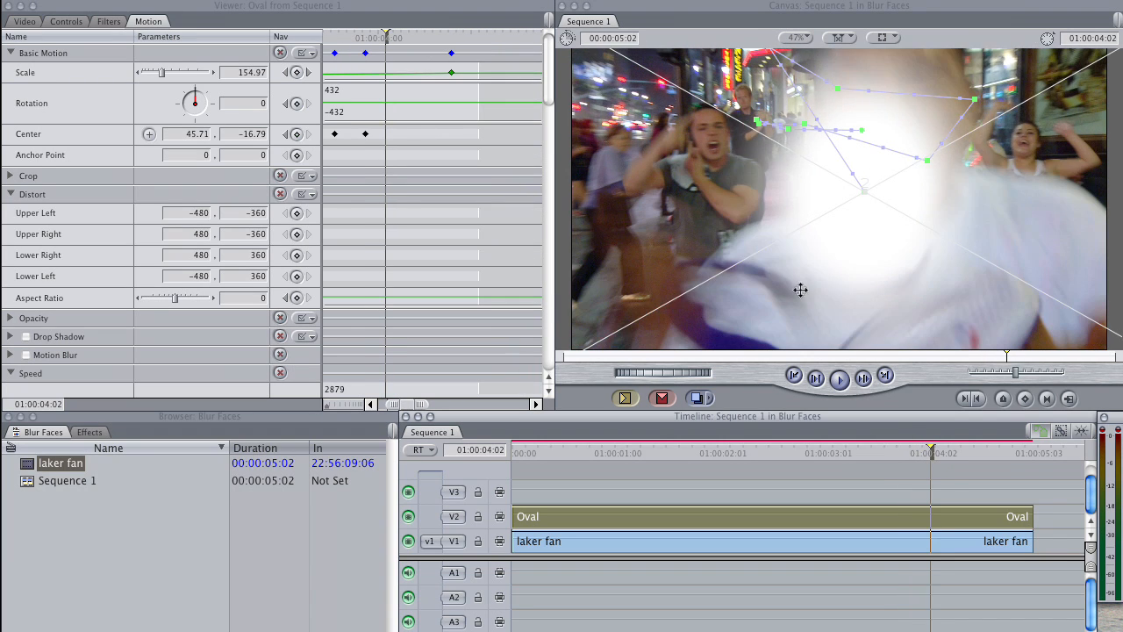
{"action": "left_click_drag", "start_coordinate": [800, 290], "coordinate": [838, 218]}
{"action": "key", "text": "Right"}
{"action": "key", "text": "Right"}
{"action": "key", "text": "Right"}
{"action": "key", "text": "Right"}
{"action": "key", "text": "Right"}
{"action": "key", "text": "Right"}
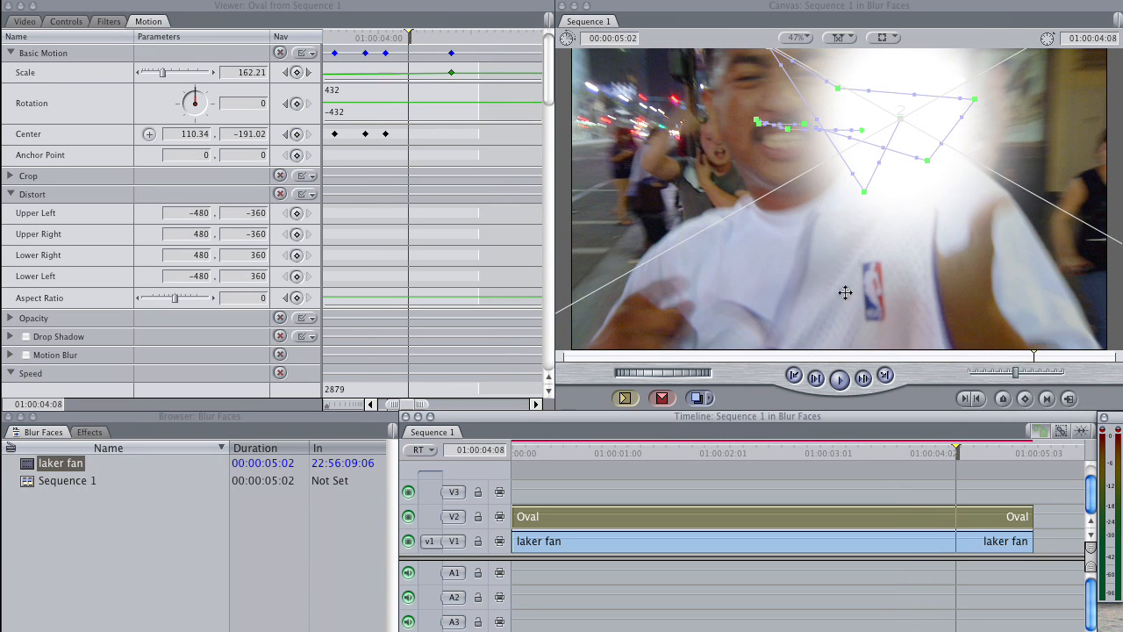
{"action": "left_click_drag", "start_coordinate": [845, 292], "coordinate": [720, 238]}
Step: Move the Oval with the face leaving the frame from 01:00:04:17 to 01:00:04:21, and trim the Oval clip's end to 01:00:04:21
{"action": "left_click", "coordinate": [995, 453]}
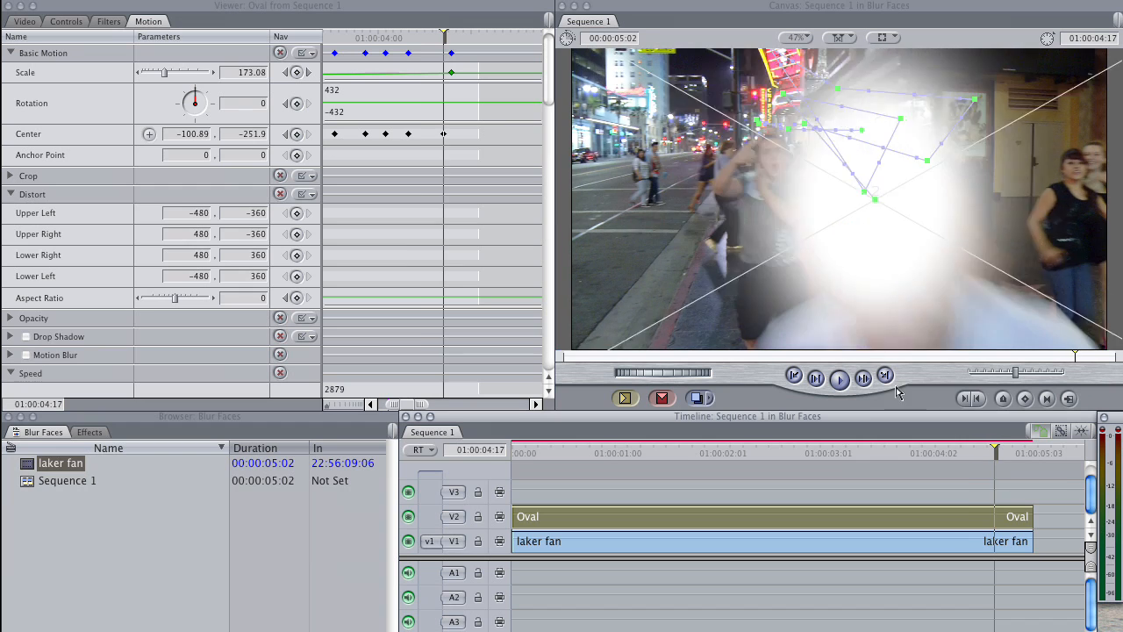
{"action": "left_click_drag", "start_coordinate": [896, 392], "coordinate": [928, 434]}
{"action": "left_click", "coordinate": [1007, 452]}
{"action": "left_click_drag", "start_coordinate": [879, 323], "coordinate": [1011, 369]}
{"action": "left_click", "coordinate": [1008, 451]}
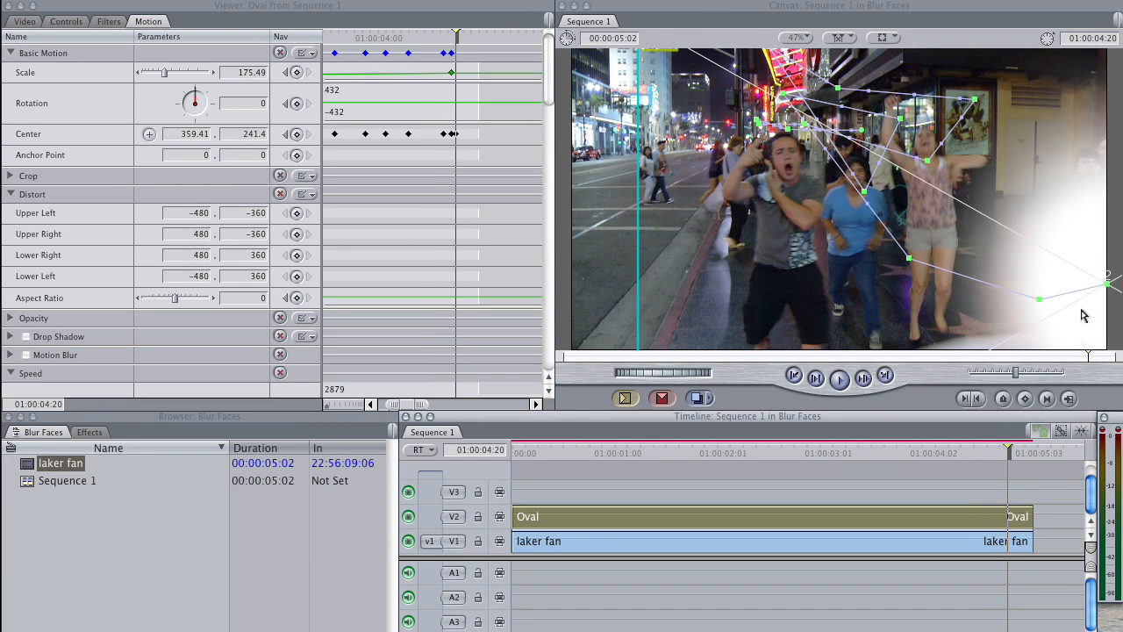
{"action": "key", "text": "Right"}
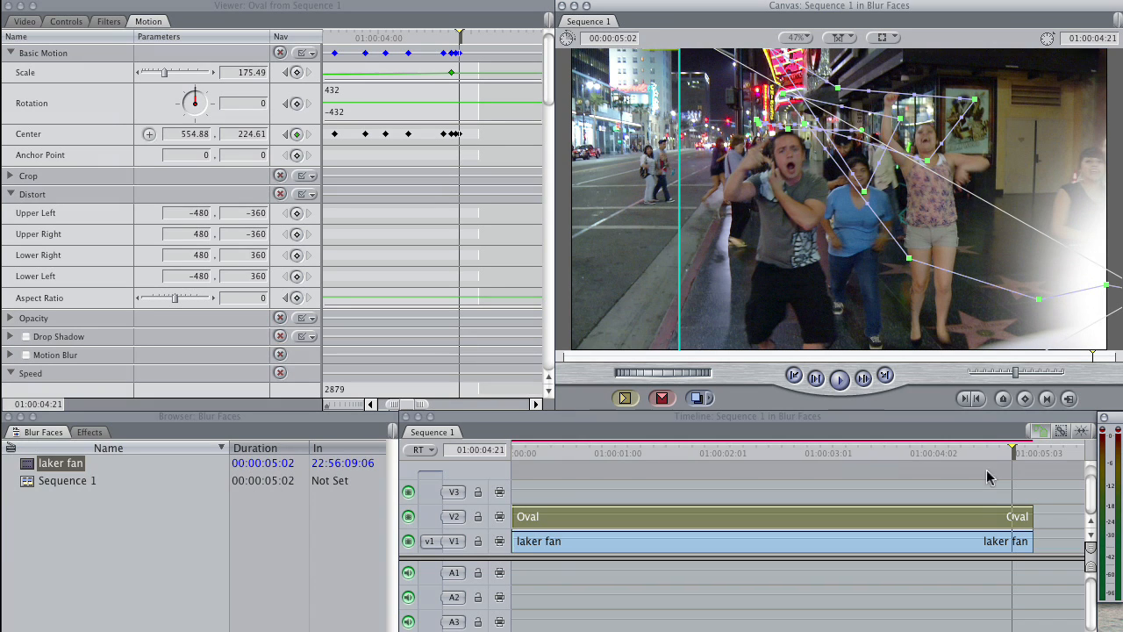
{"action": "left_click_drag", "start_coordinate": [1033, 516], "coordinate": [1012, 516]}
Step: Working backward, correct the Oval's position over the face at in-between frames, including 01:00:04:15, 01:00:04:12, 01:00:04:00 and 01:00:03:05
{"action": "left_click_drag", "start_coordinate": [1010, 453], "coordinate": [987, 458]}
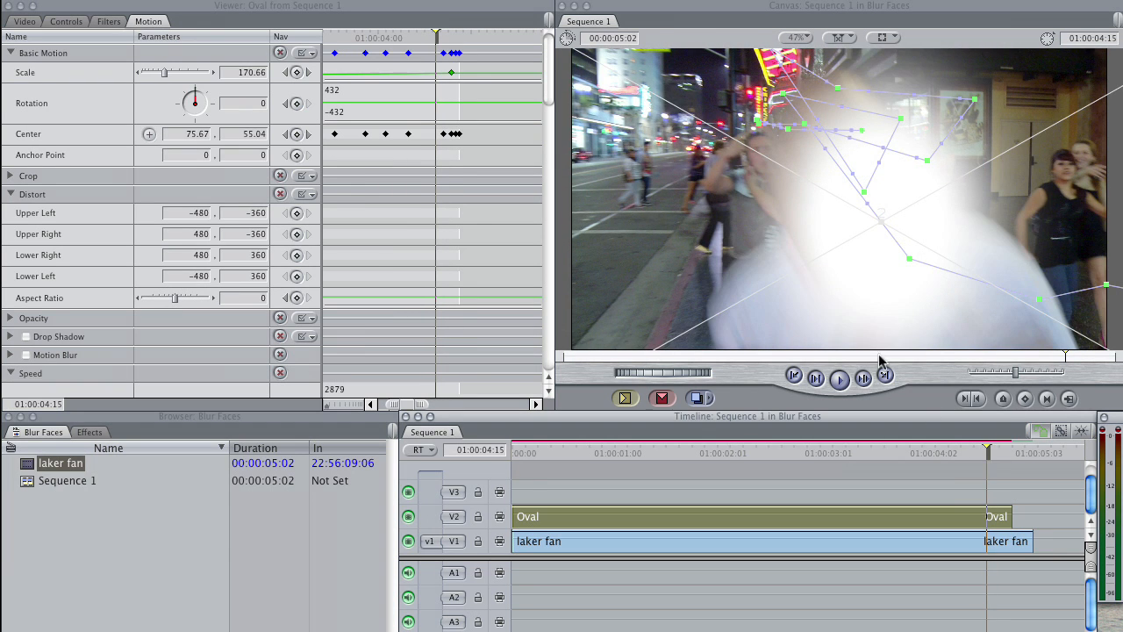
{"action": "key", "text": "Left"}
{"action": "key", "text": "Left"}
{"action": "key", "text": "Left"}
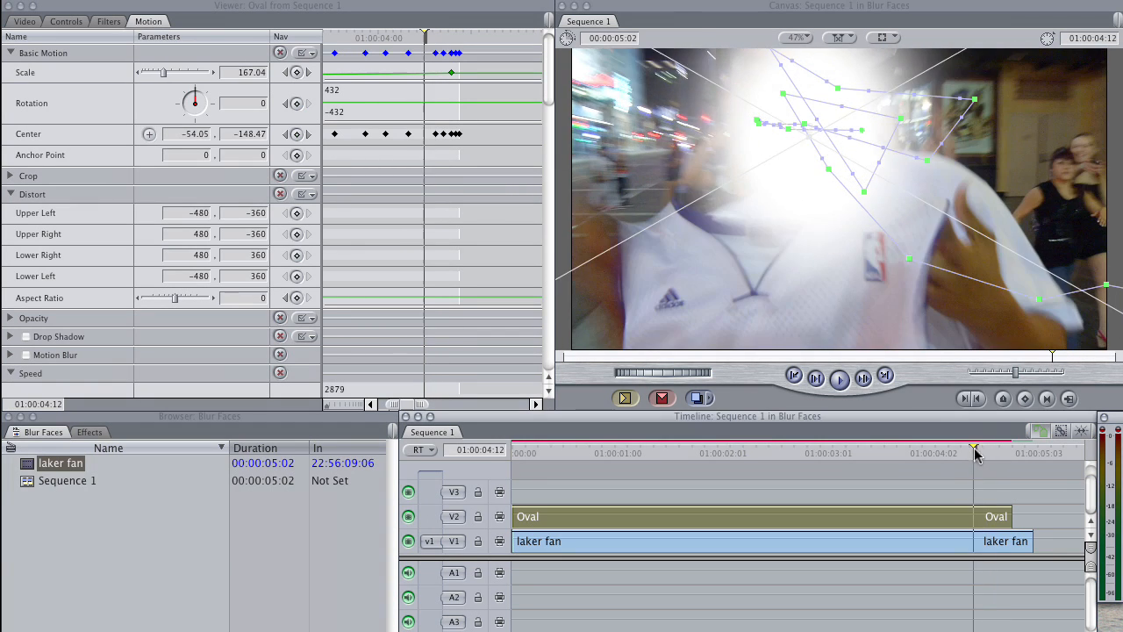
{"action": "key", "text": "Left"}
{"action": "key", "text": "Left"}
{"action": "key", "text": "Left"}
{"action": "key", "text": "Left"}
{"action": "key", "text": "Left"}
{"action": "key", "text": "Left"}
{"action": "key", "text": "Left"}
{"action": "key", "text": "Left"}
{"action": "key", "text": "Left"}
{"action": "key", "text": "Left"}
{"action": "key", "text": "Left"}
{"action": "key", "text": "Left"}
{"action": "key", "text": "Left"}
{"action": "key", "text": "Left"}
{"action": "key", "text": "Left"}
{"action": "key", "text": "Left"}
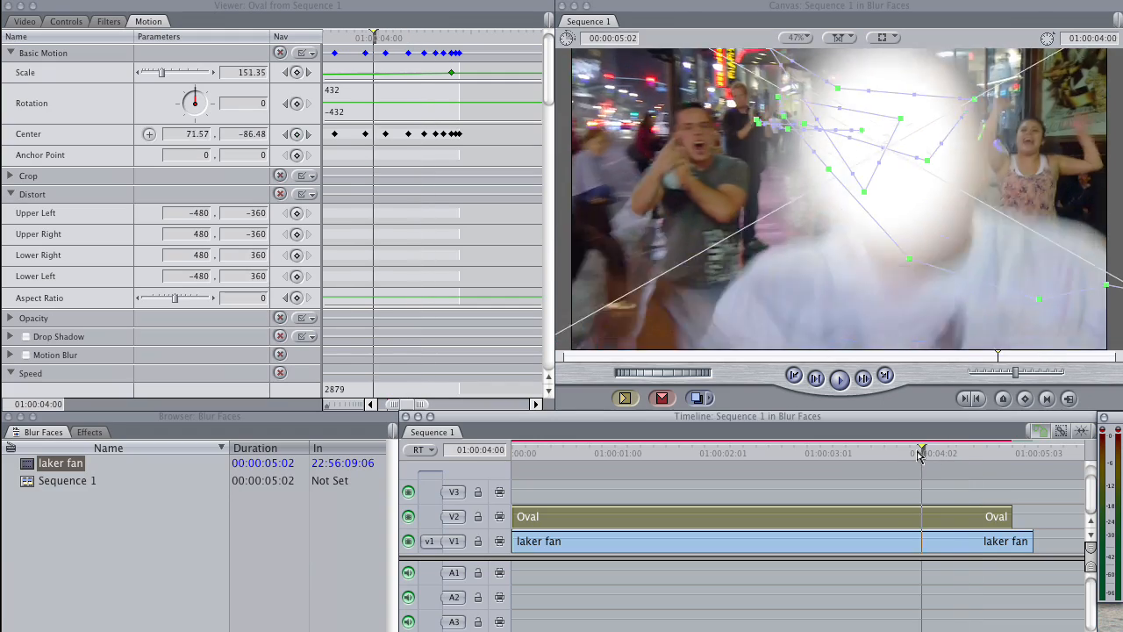
{"action": "mouse_move", "coordinate": [862, 455]}
{"action": "left_mouse_down"}
{"action": "mouse_move", "coordinate": [896, 444]}
{"action": "mouse_move", "coordinate": [842, 448]}
{"action": "left_mouse_up"}
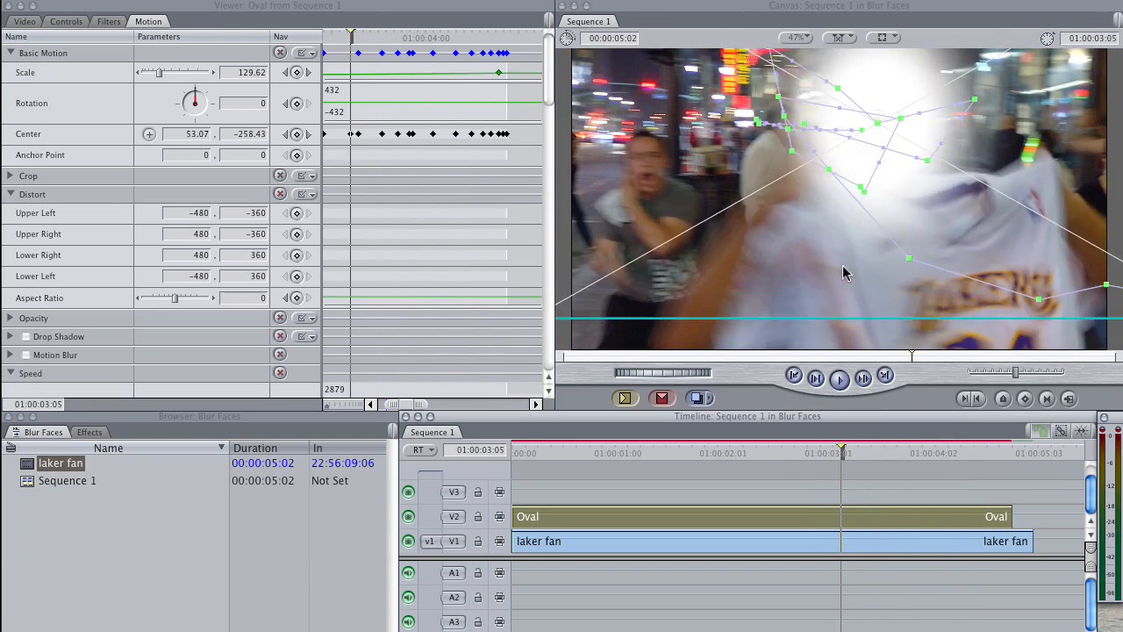
{"action": "left_click_drag", "start_coordinate": [844, 270], "coordinate": [851, 285]}
Step: Shrink the Oval to about 67.09 at 01:00:01:22 and recenter it on the head there, at 01:00:01:17 and slightly earlier
{"action": "left_click_drag", "start_coordinate": [824, 452], "coordinate": [709, 453]}
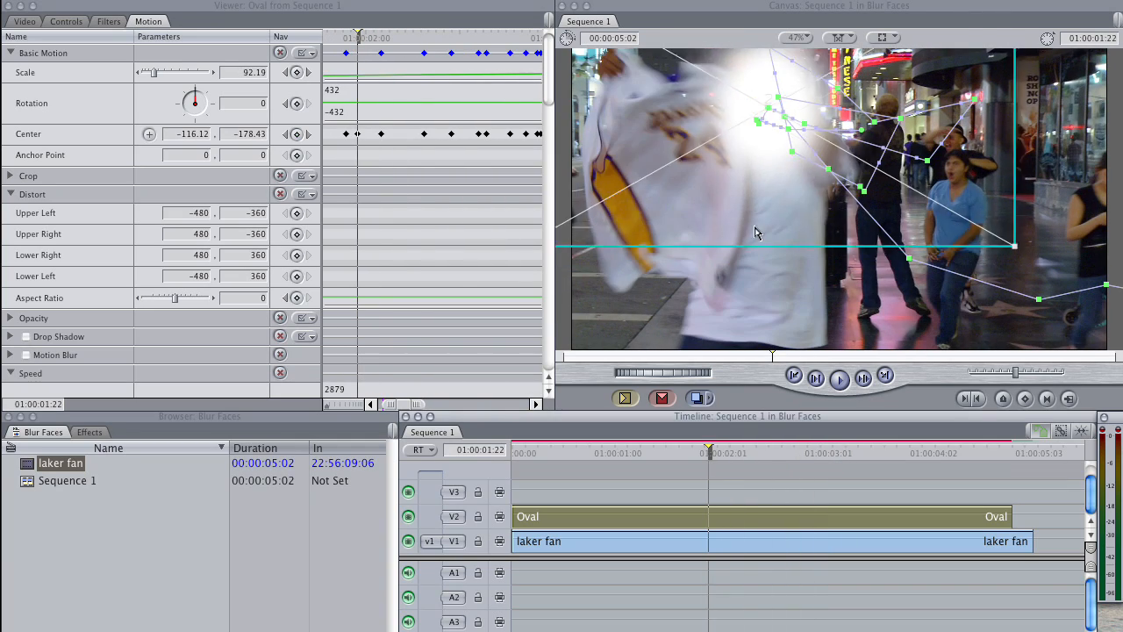
{"action": "left_click_drag", "start_coordinate": [760, 230], "coordinate": [762, 232]}
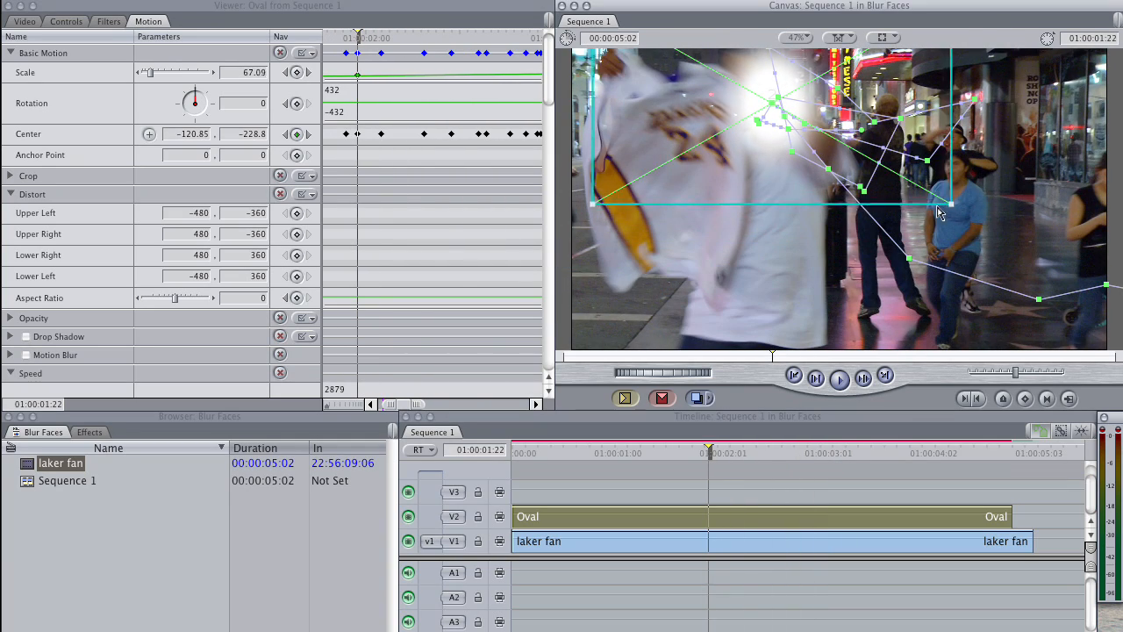
{"action": "left_click_drag", "start_coordinate": [707, 453], "coordinate": [689, 454]}
{"action": "left_click_drag", "start_coordinate": [743, 208], "coordinate": [741, 211]}
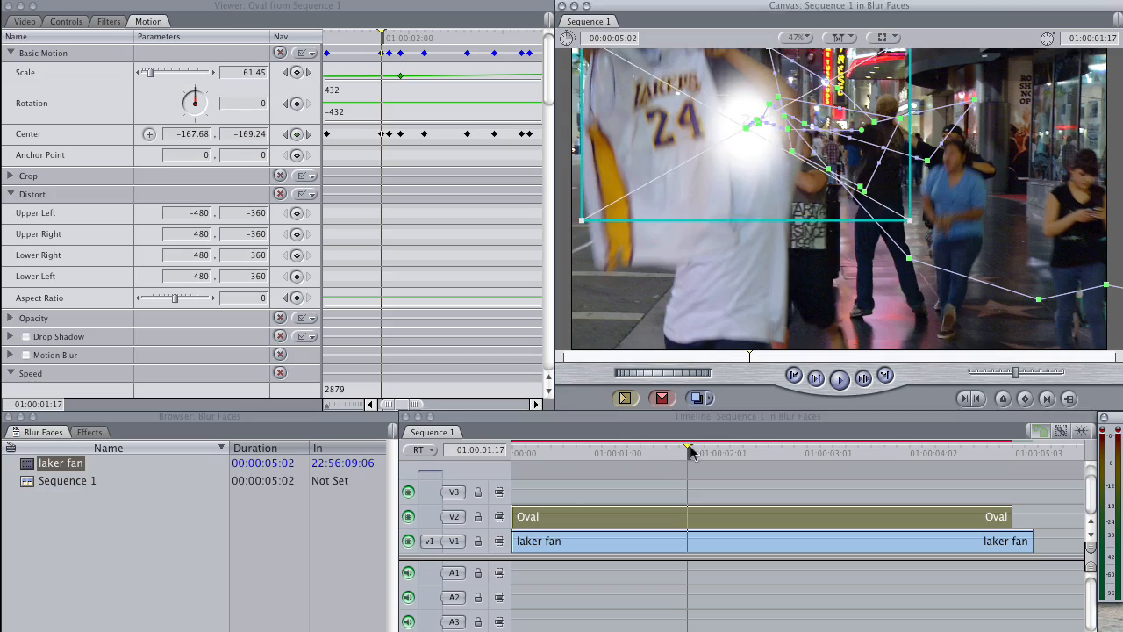
{"action": "left_click_drag", "start_coordinate": [691, 453], "coordinate": [665, 451]}
{"action": "left_click_drag", "start_coordinate": [749, 183], "coordinate": [747, 184]}
Step: Refine the Oval's position on the man's head at 01:00:01:06, 01:00:01:00 and 01:00:00:09
{"action": "left_click_drag", "start_coordinate": [664, 452], "coordinate": [640, 453]}
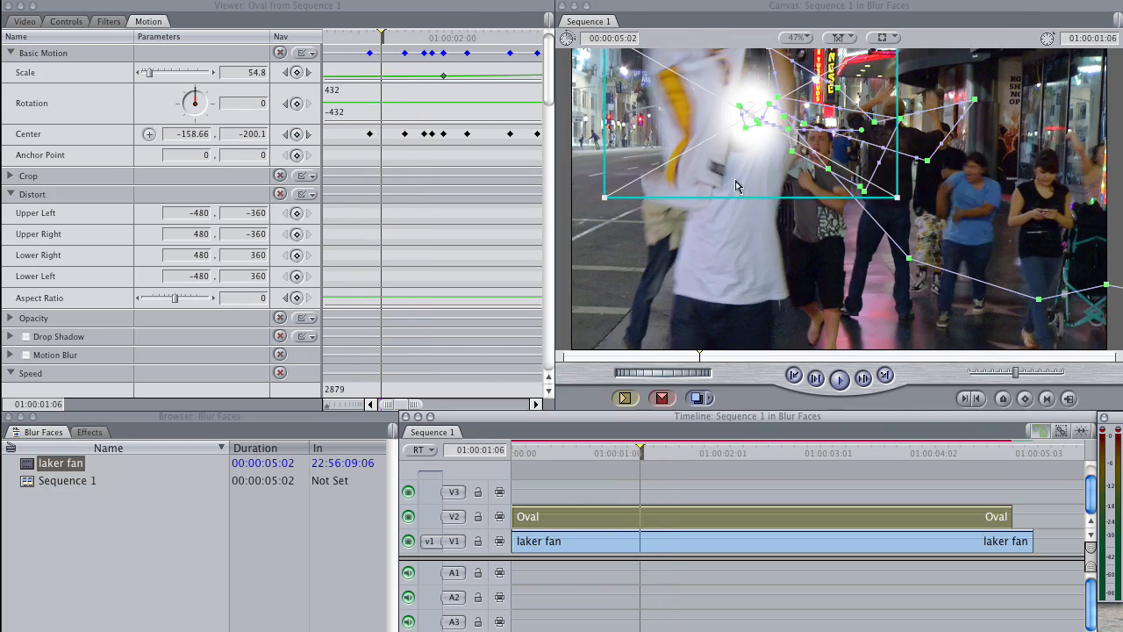
{"action": "left_click_drag", "start_coordinate": [737, 185], "coordinate": [731, 185]}
{"action": "left_click_drag", "start_coordinate": [640, 453], "coordinate": [615, 452]}
{"action": "left_click_drag", "start_coordinate": [747, 198], "coordinate": [743, 191]}
{"action": "left_click_drag", "start_coordinate": [615, 452], "coordinate": [552, 452]}
{"action": "left_click_drag", "start_coordinate": [757, 168], "coordinate": [756, 165]}
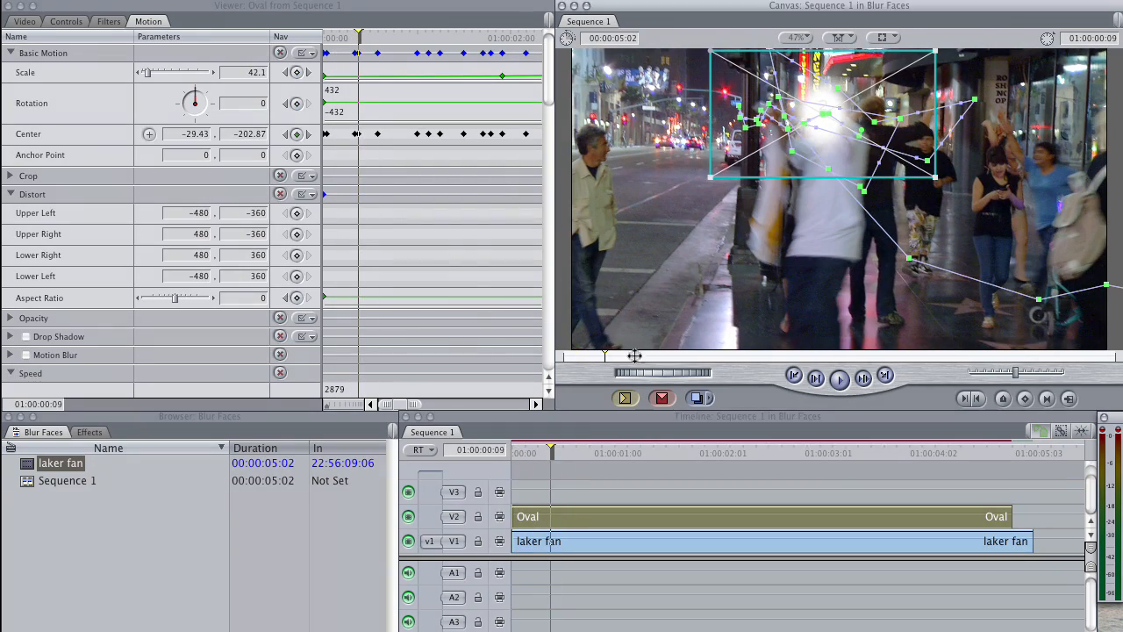
Step: Return to the sequence start, deselect the Oval and briefly hide track V2 to examine the face's shape beneath it
{"action": "left_click_drag", "start_coordinate": [556, 451], "coordinate": [515, 450]}
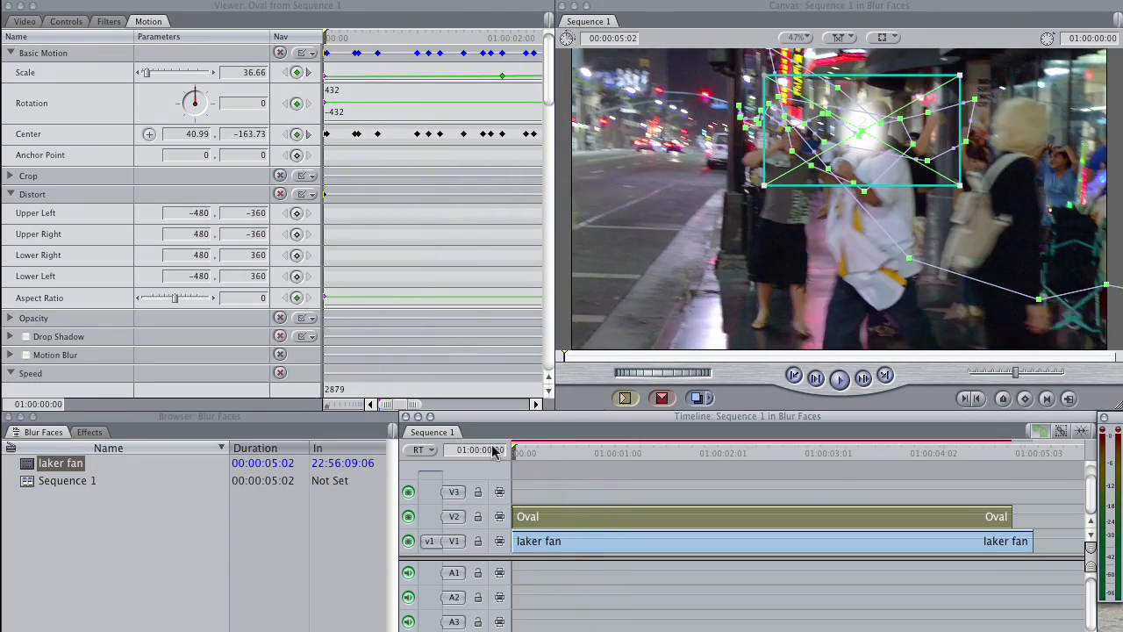
{"action": "left_click", "coordinate": [554, 475]}
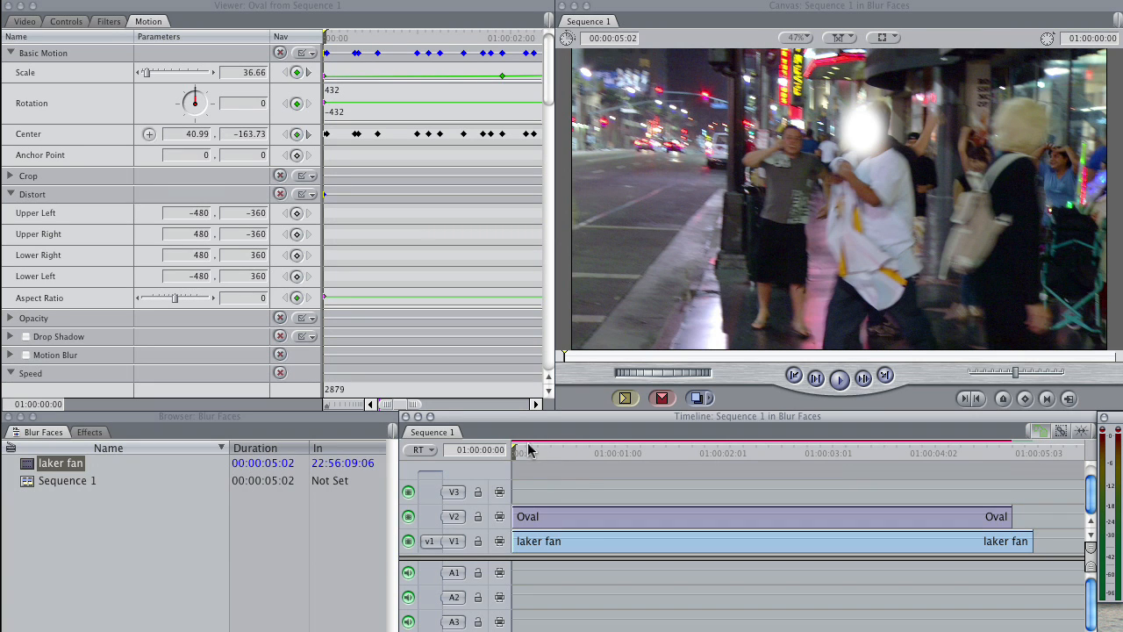
{"action": "left_click", "coordinate": [541, 511]}
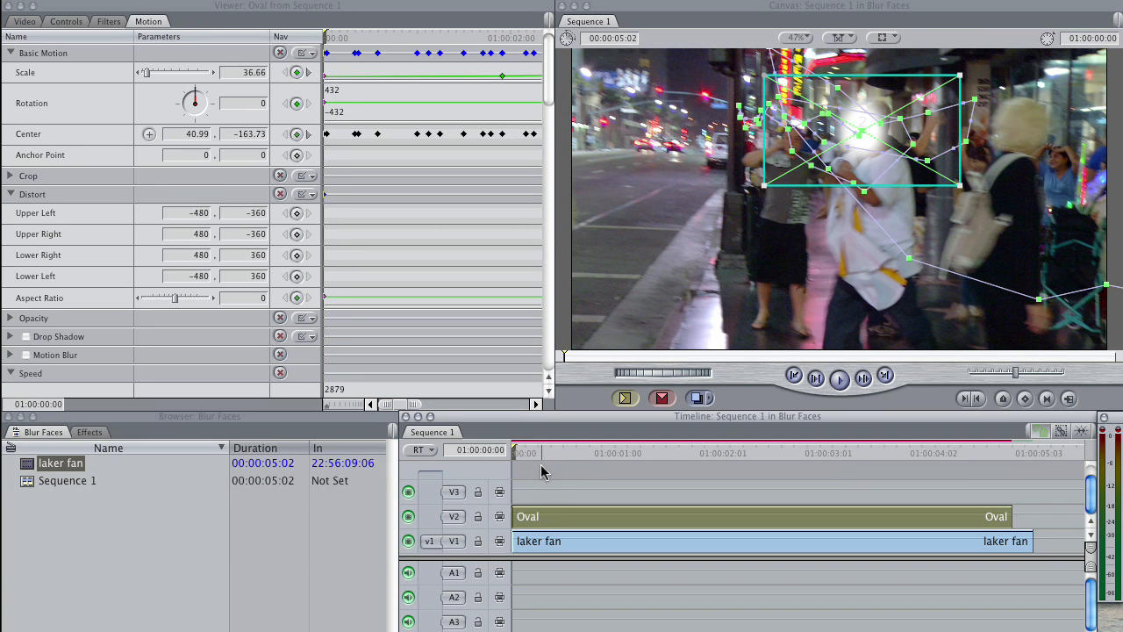
{"action": "mouse_move", "coordinate": [526, 452]}
{"action": "left_mouse_down"}
{"action": "mouse_move", "coordinate": [584, 452]}
{"action": "mouse_move", "coordinate": [514, 451]}
{"action": "left_mouse_up"}
{"action": "left_click", "coordinate": [532, 481]}
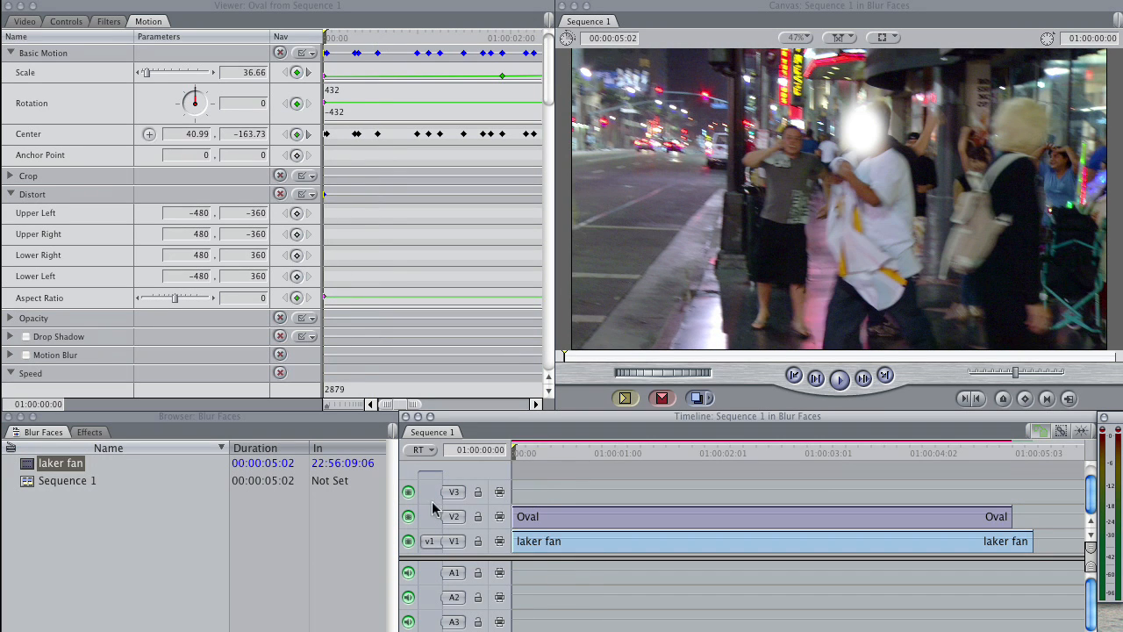
{"action": "left_click", "coordinate": [408, 516]}
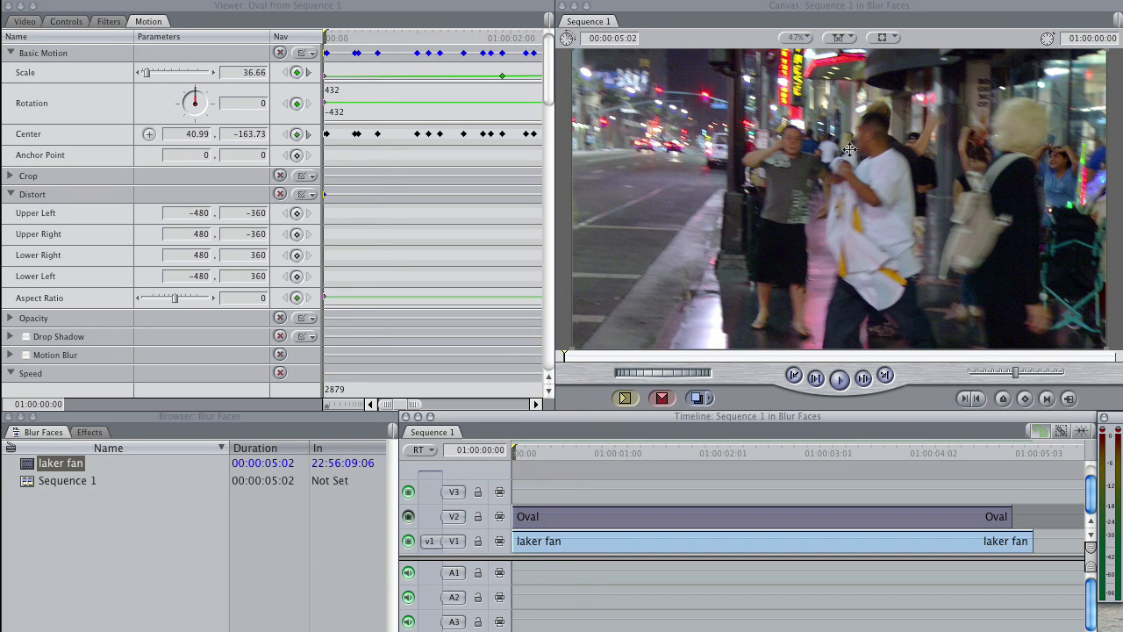
{"action": "left_click", "coordinate": [408, 518]}
Step: Keyframe the Oval's Distort Aspect Ratio at 123 on the first frame and 0 at 01:00:01:00
{"action": "left_click_drag", "start_coordinate": [174, 296], "coordinate": [197, 299]}
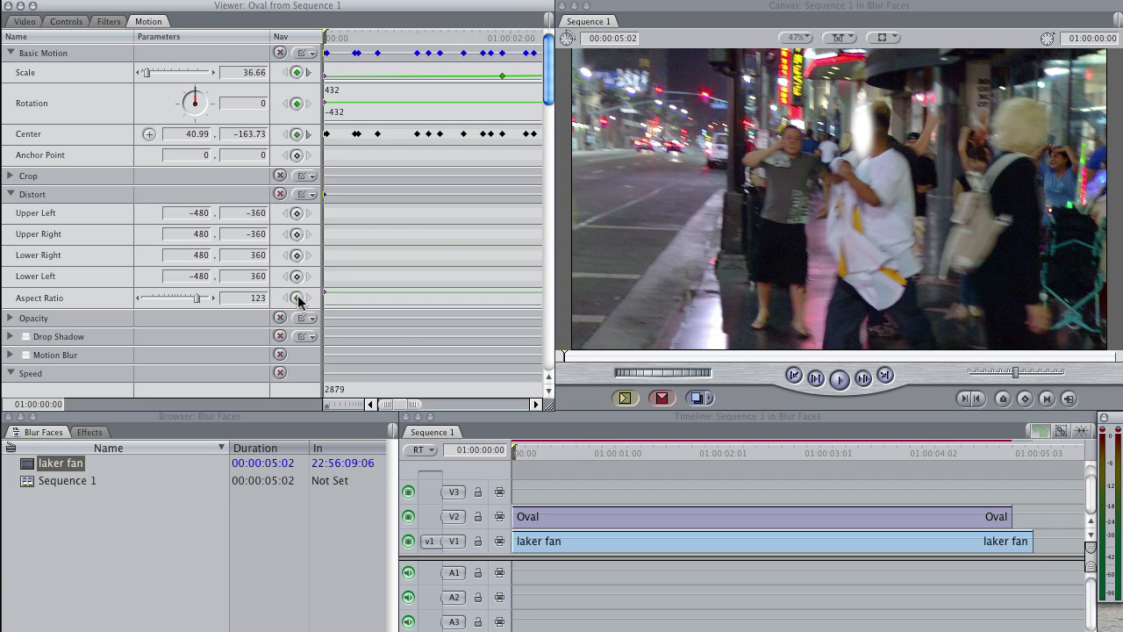
{"action": "left_click_drag", "start_coordinate": [526, 455], "coordinate": [615, 453]}
{"action": "left_click_drag", "start_coordinate": [198, 298], "coordinate": [196, 301]}
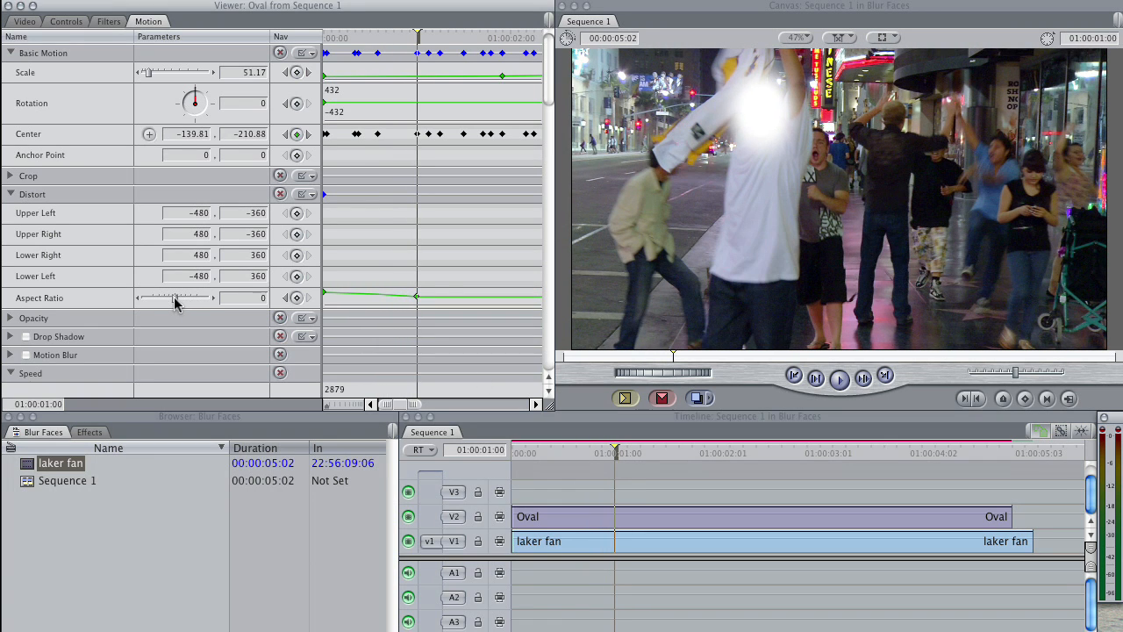
Step: Duplicate the laker fan clip from track V1 onto track V3, keeping it aligned in time above the Oval
{"action": "left_click_drag", "start_coordinate": [604, 454], "coordinate": [642, 466]}
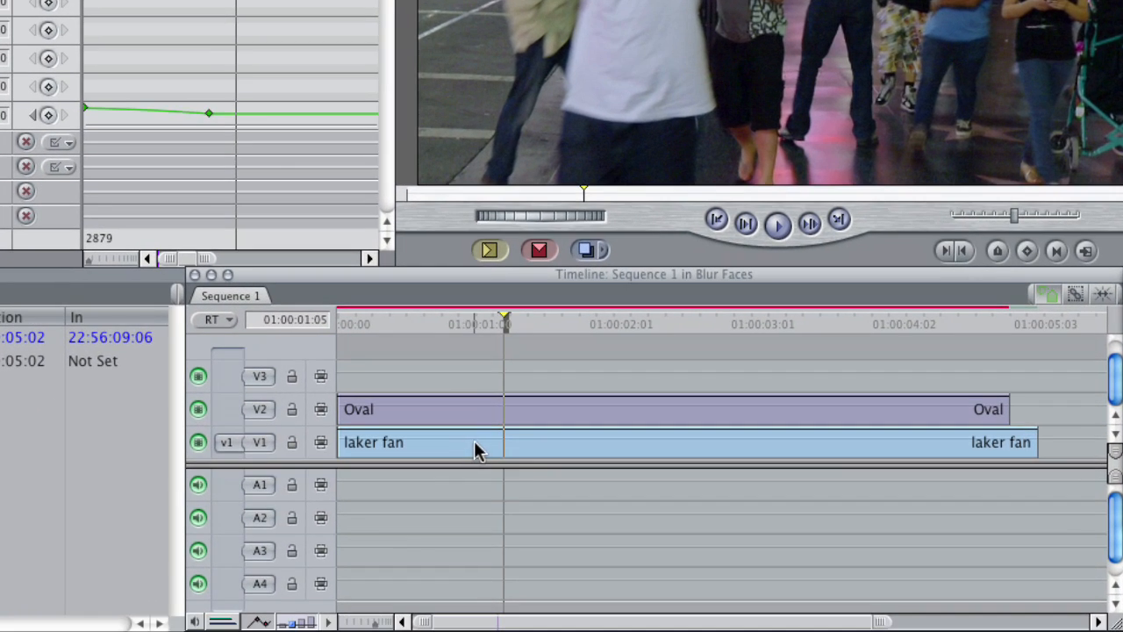
{"action": "left_click", "coordinate": [615, 541]}
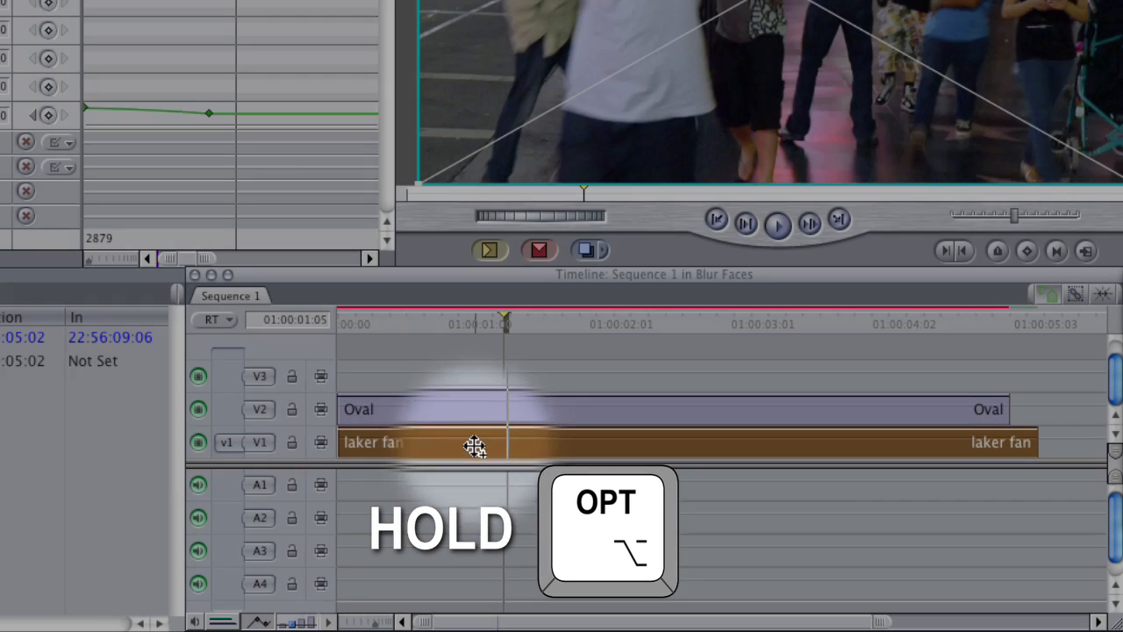
{"action": "left_click_drag", "start_coordinate": [474, 447], "coordinate": [486, 378]}
{"action": "key", "text": "shift"}
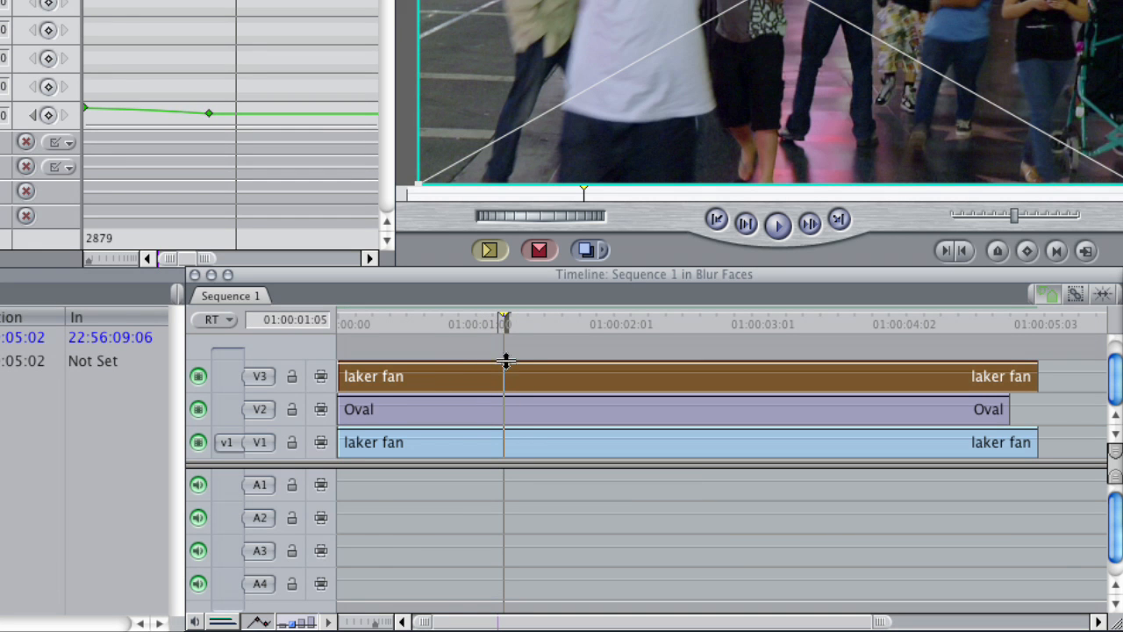
Step: Apply the Gaussian Blur video filter to the laker fan copy on V3 and set its radius to 30
{"action": "left_click_drag", "start_coordinate": [343, 324], "coordinate": [409, 386]}
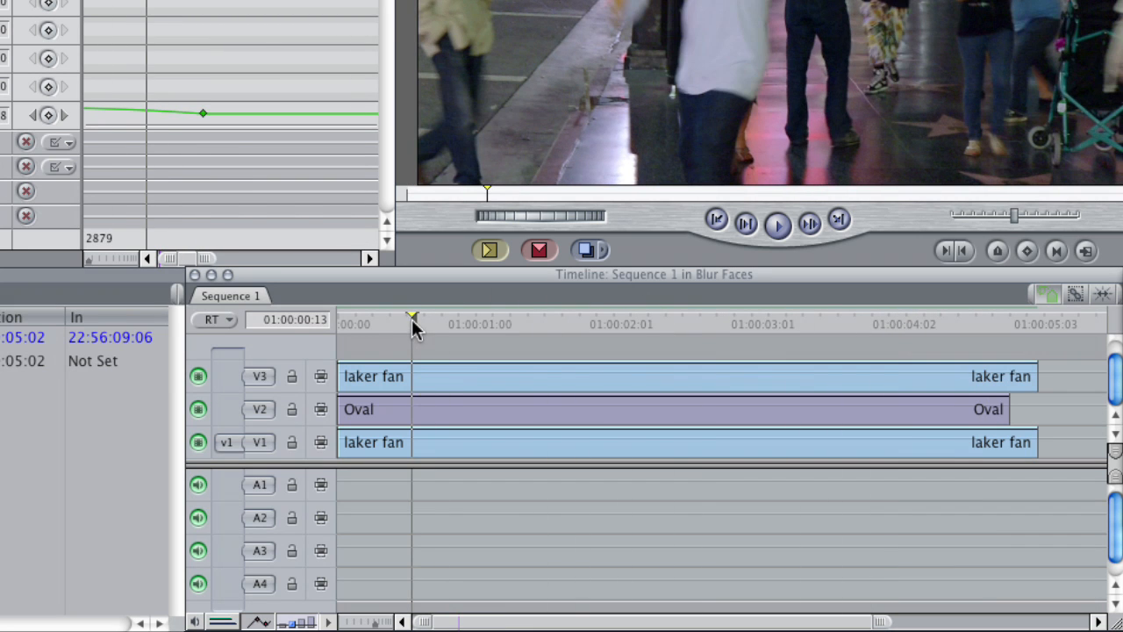
{"action": "left_click_drag", "start_coordinate": [415, 329], "coordinate": [527, 344]}
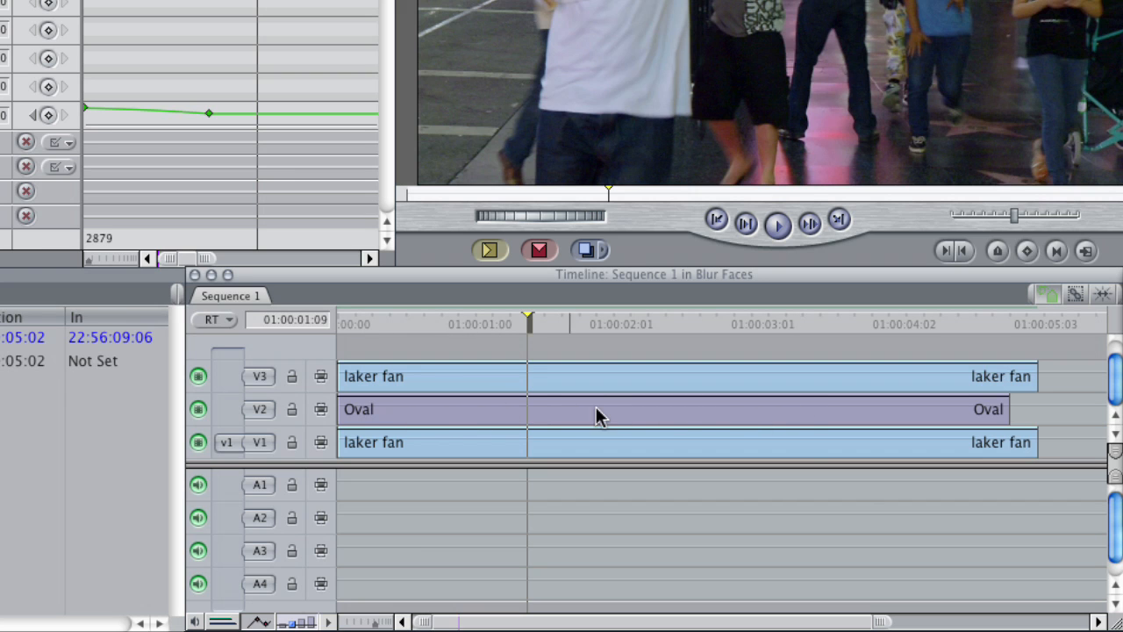
{"action": "left_click_drag", "start_coordinate": [521, 318], "coordinate": [490, 391]}
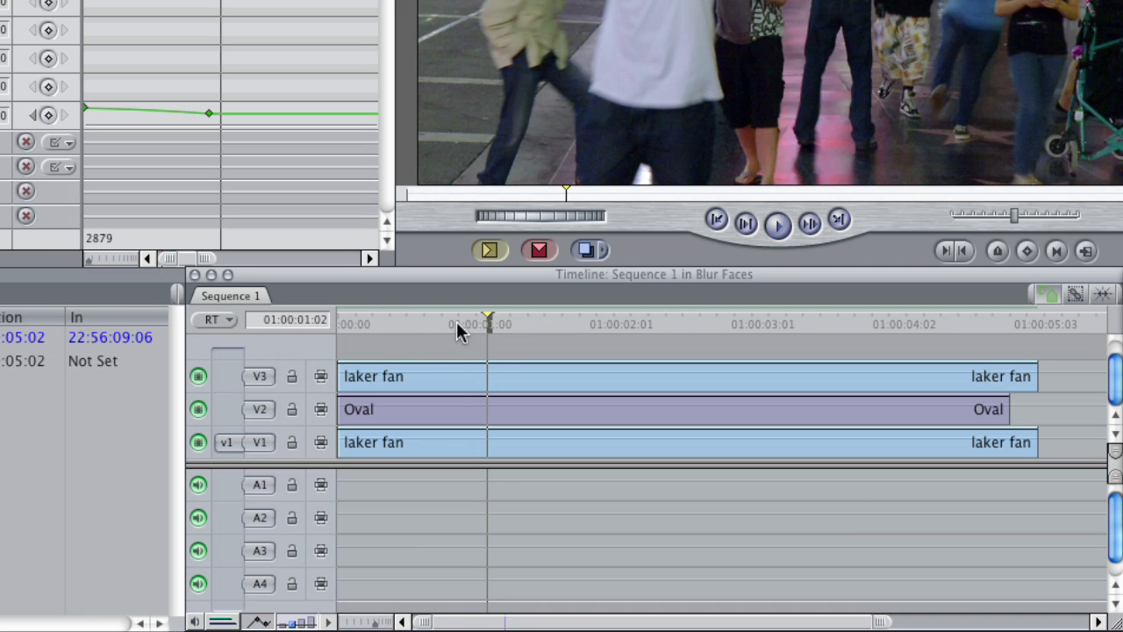
{"action": "left_click", "coordinate": [506, 319]}
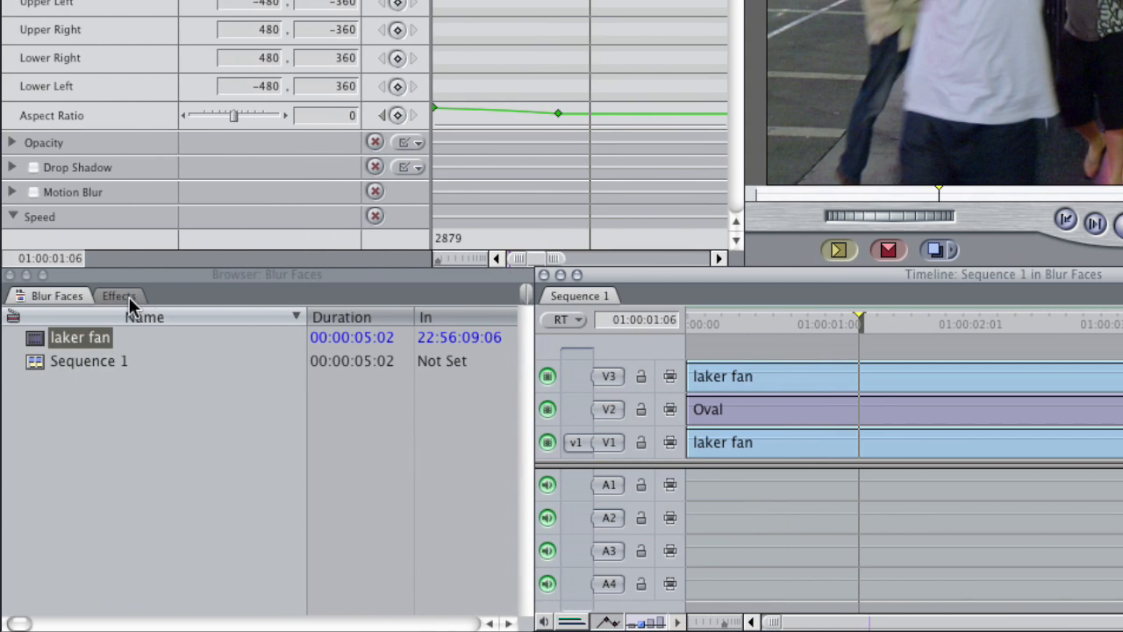
{"action": "left_click", "coordinate": [119, 296]}
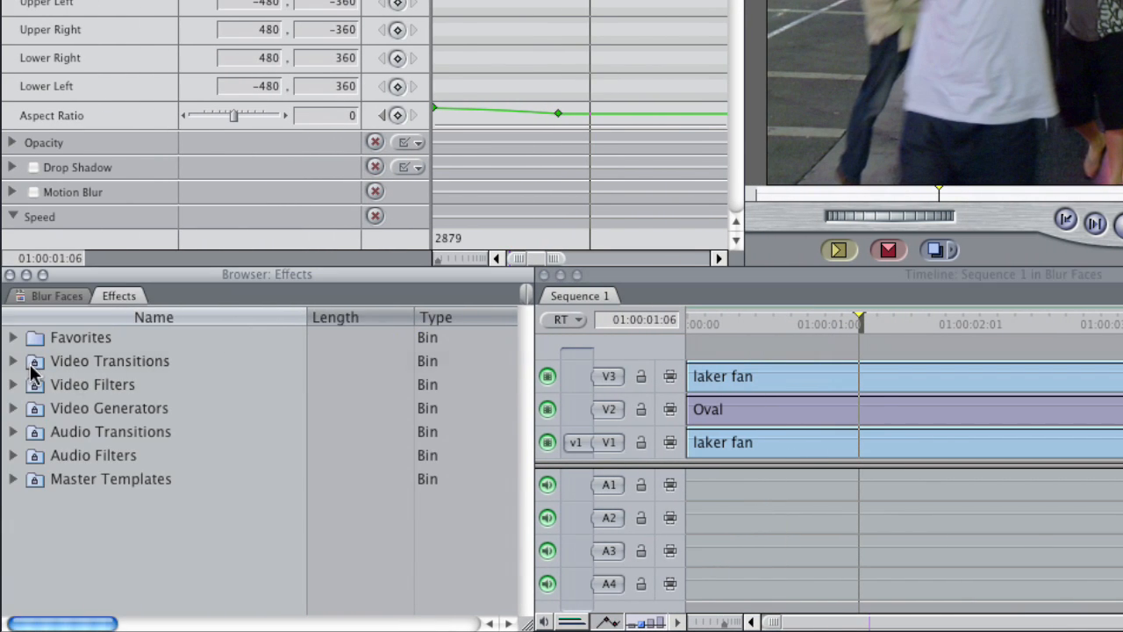
{"action": "left_click", "coordinate": [14, 385]}
{"action": "left_click", "coordinate": [26, 455]}
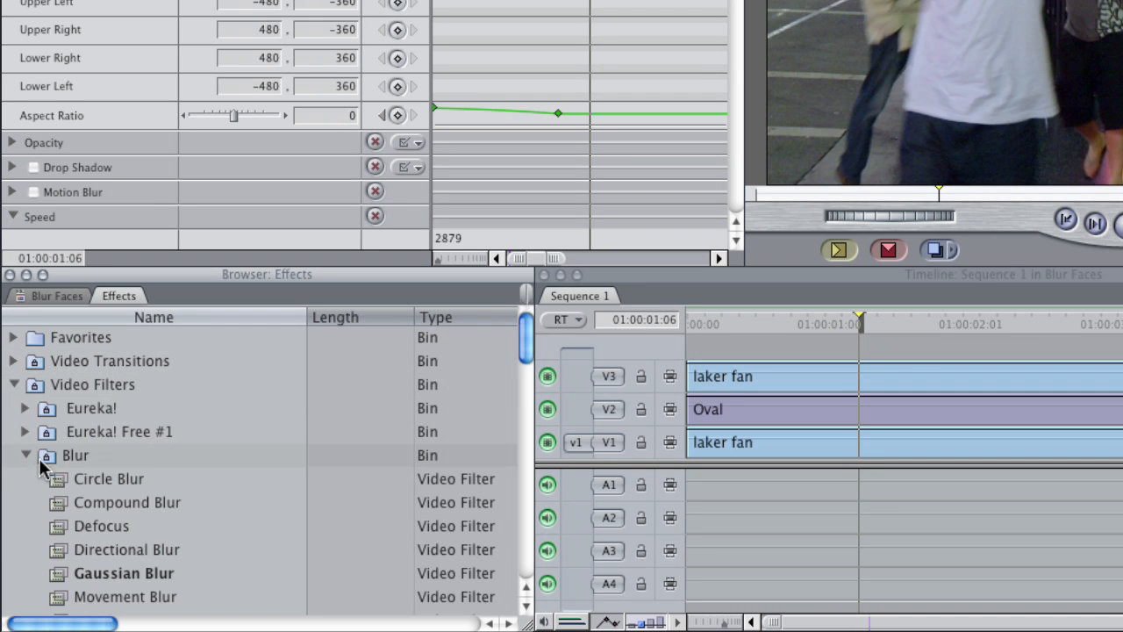
{"action": "left_click_drag", "start_coordinate": [57, 571], "coordinate": [867, 388]}
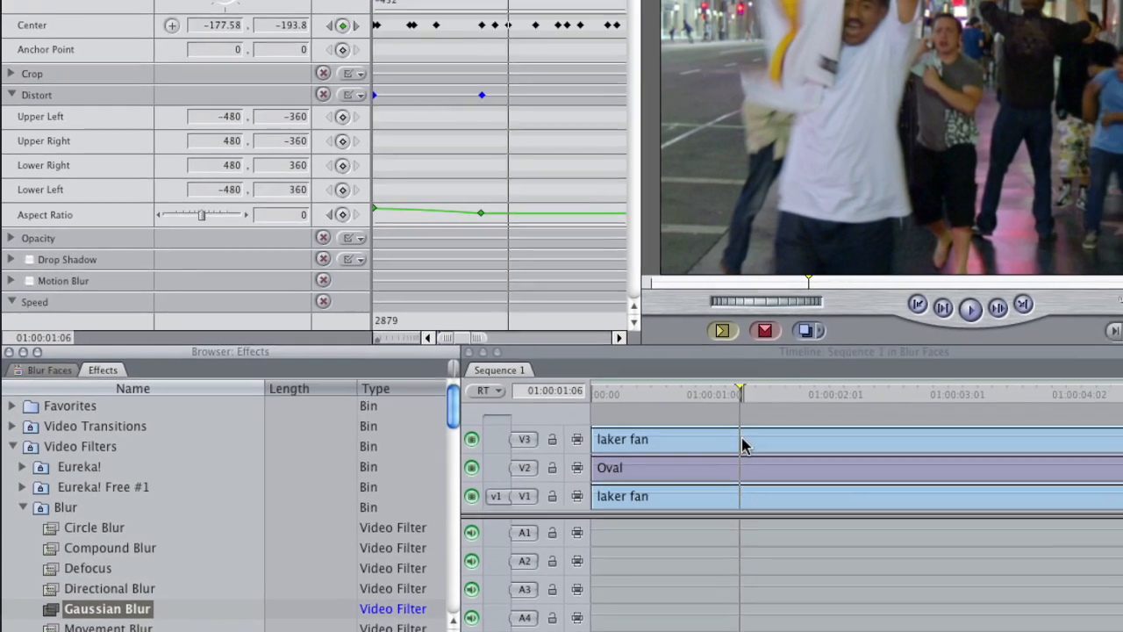
{"action": "left_click", "coordinate": [868, 379]}
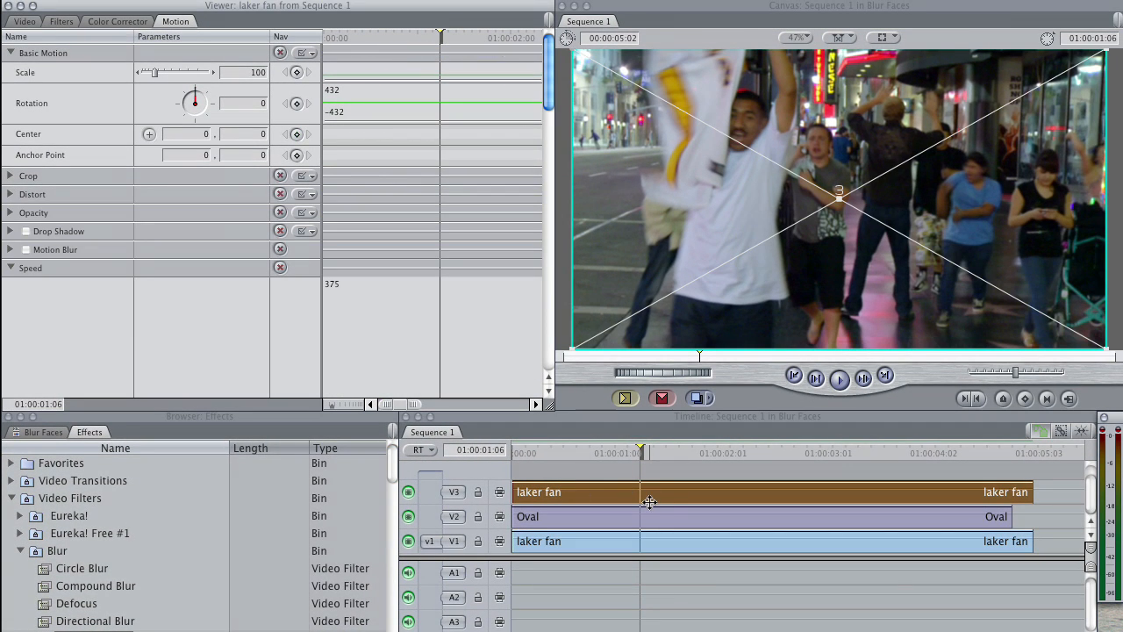
{"action": "left_click", "coordinate": [64, 21]}
{"action": "left_click_drag", "start_coordinate": [148, 128], "coordinate": [180, 130]}
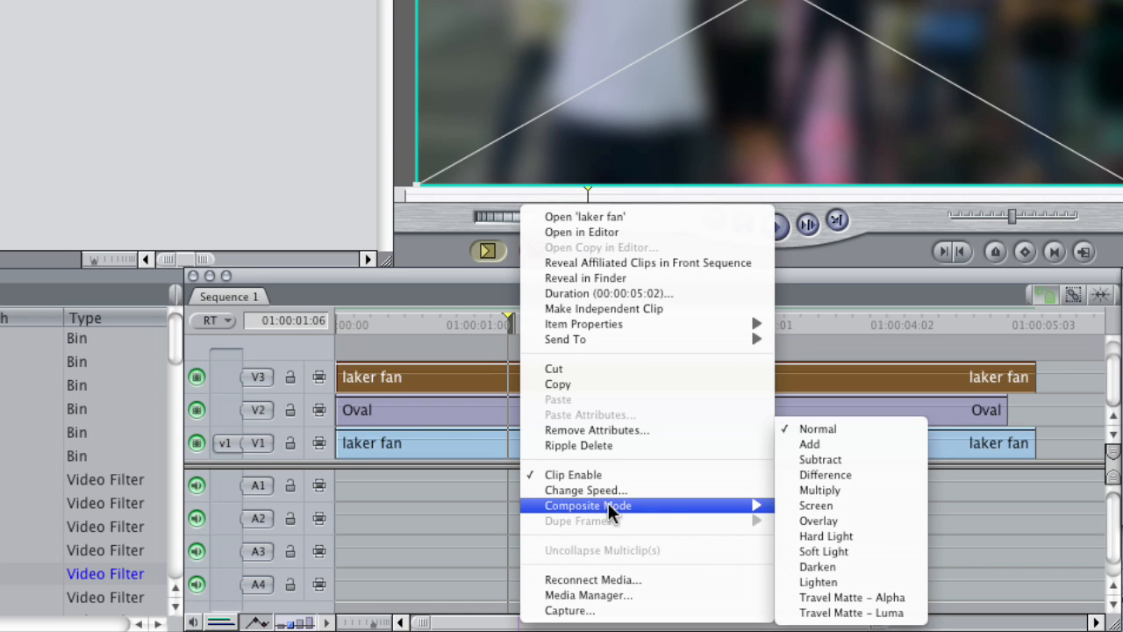
Step: Set the V3 laker fan clip's composite mode to Travel Matte - Luma and check the masked blur around 01:00:00:23
{"action": "mouse_move", "coordinate": [757, 507]}
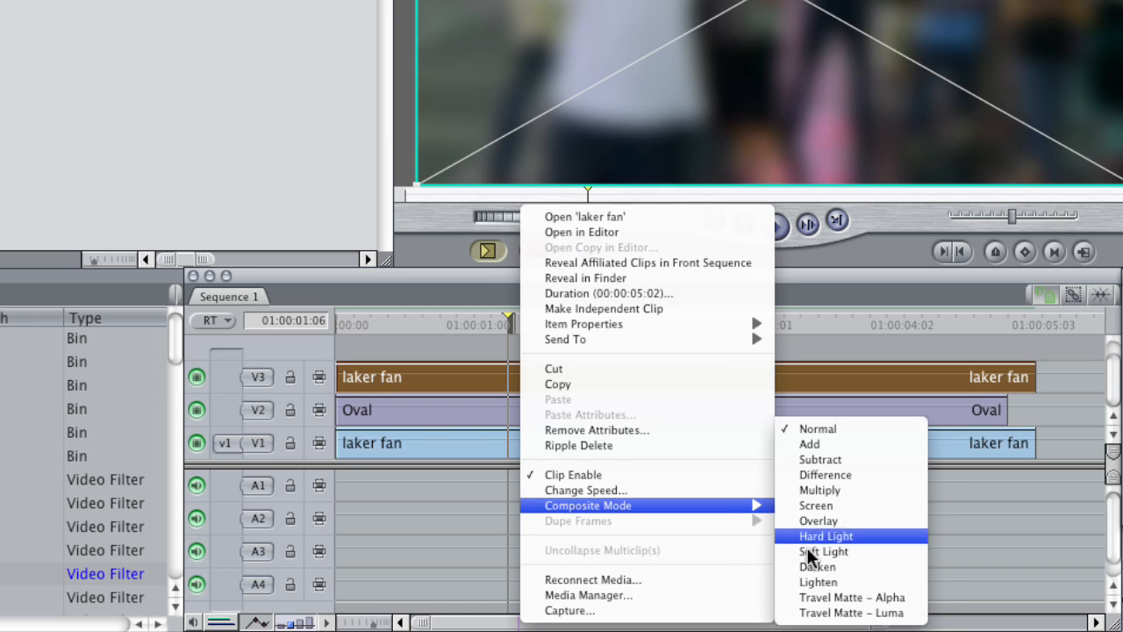
{"action": "left_click", "coordinate": [832, 615]}
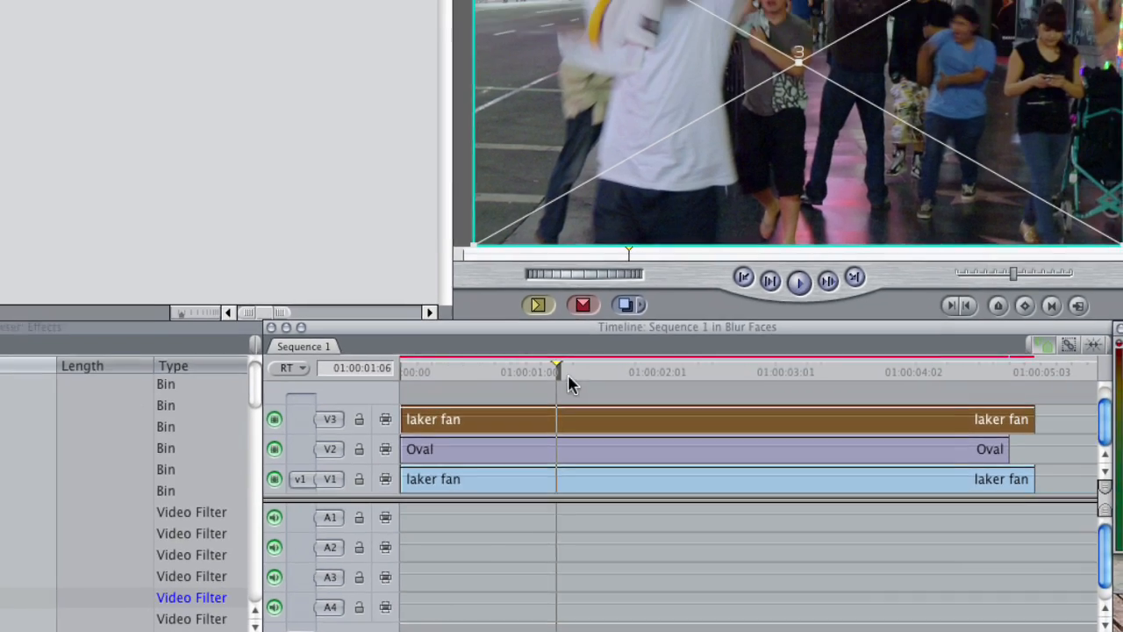
{"action": "left_click_drag", "start_coordinate": [559, 373], "coordinate": [522, 374]}
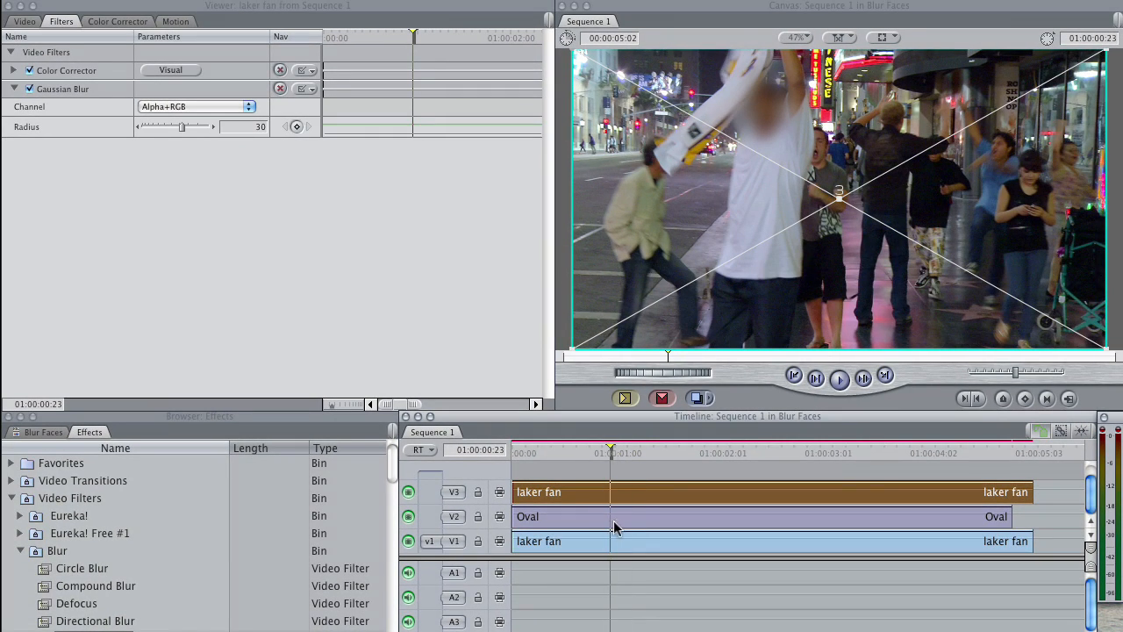
Step: Open the Oval from track V2 in the Viewer and examine its soft white shape on its own
{"action": "left_click", "coordinate": [610, 515]}
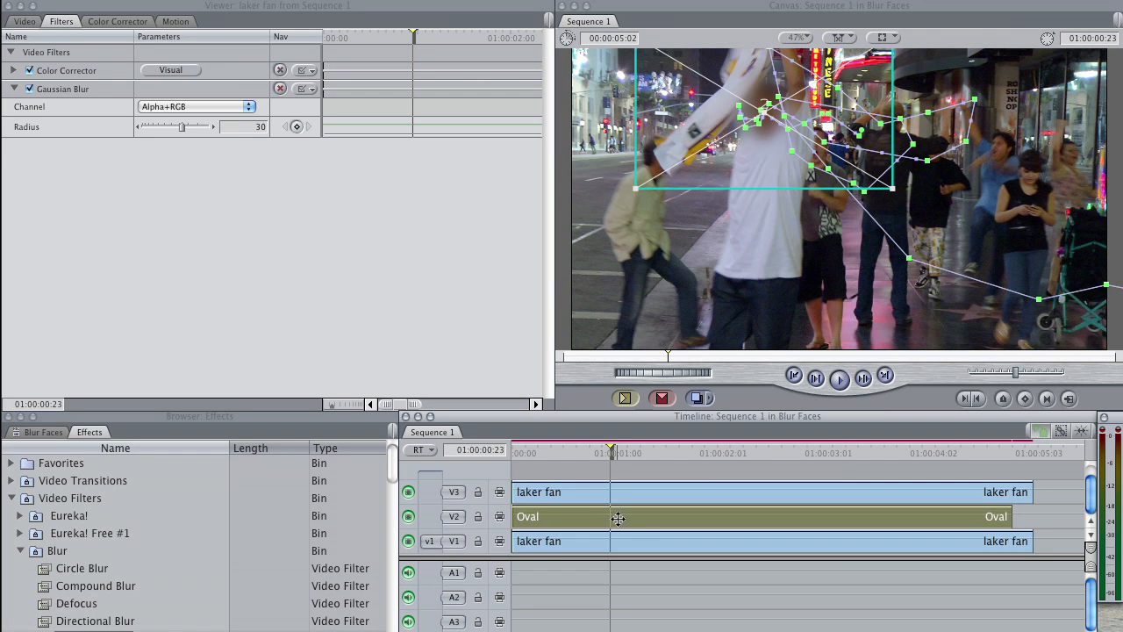
{"action": "double_click", "coordinate": [617, 517]}
{"action": "left_click", "coordinate": [21, 22]}
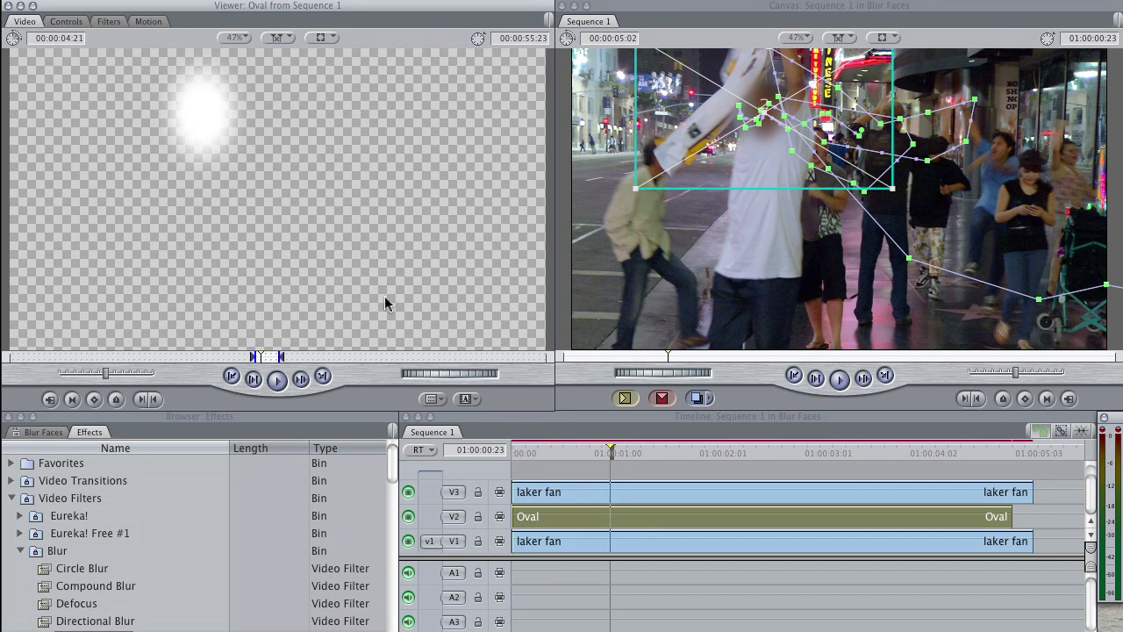
Step: Scrub the sequence between 01:00:00:07 and 01:00:04:03 to check how the blur follows the man's face
{"action": "left_click_drag", "start_coordinate": [600, 450], "coordinate": [610, 449]}
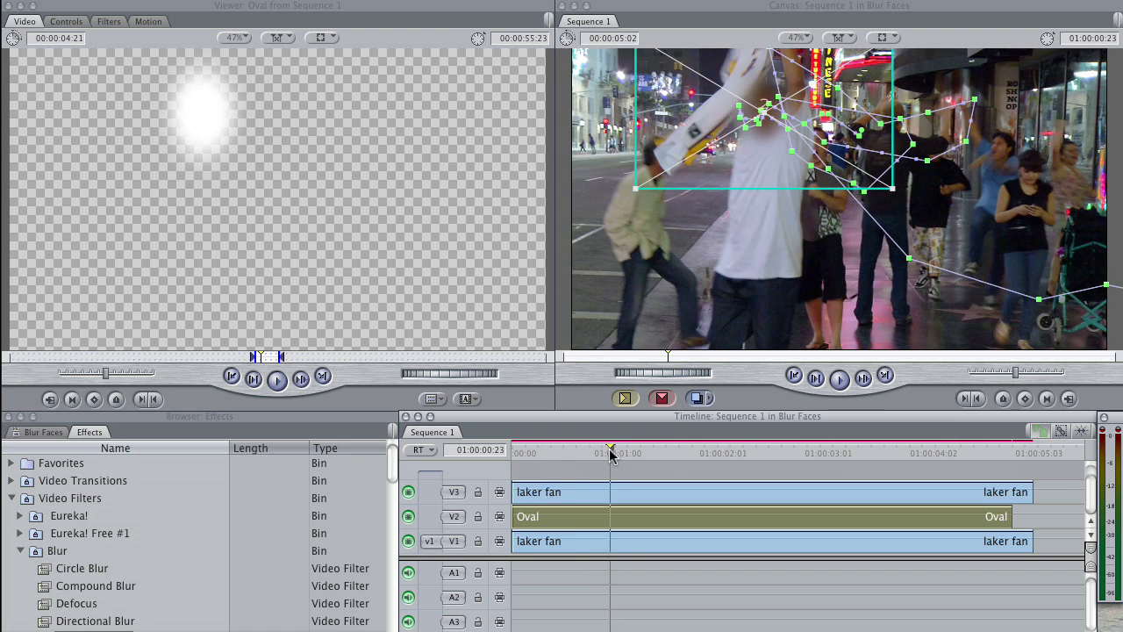
{"action": "left_click", "coordinate": [604, 462]}
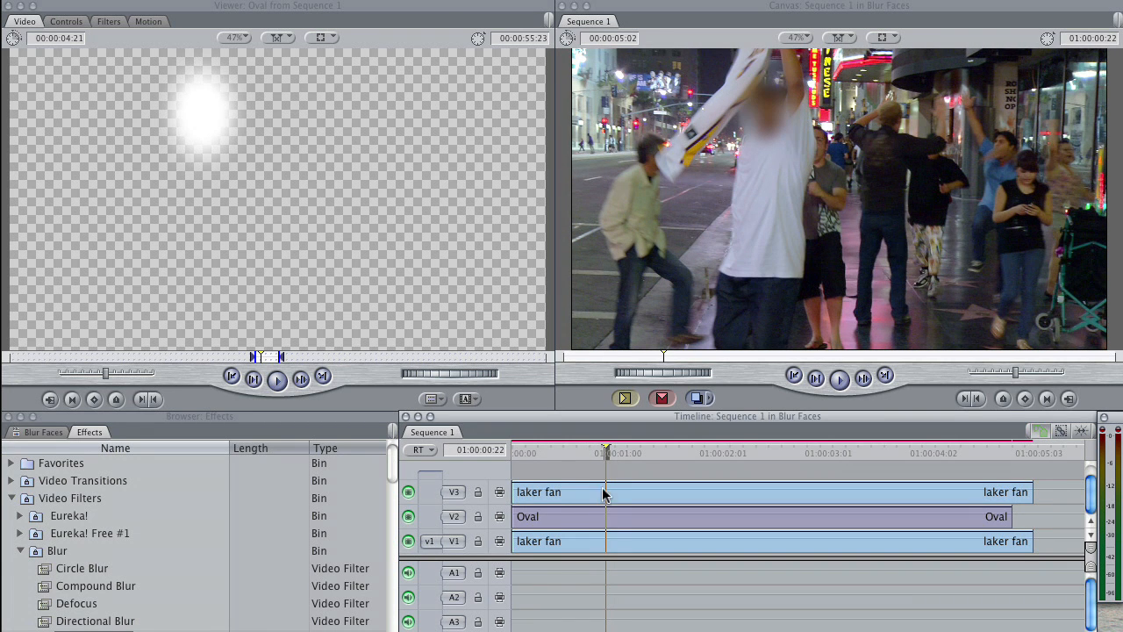
{"action": "left_click_drag", "start_coordinate": [606, 456], "coordinate": [595, 452]}
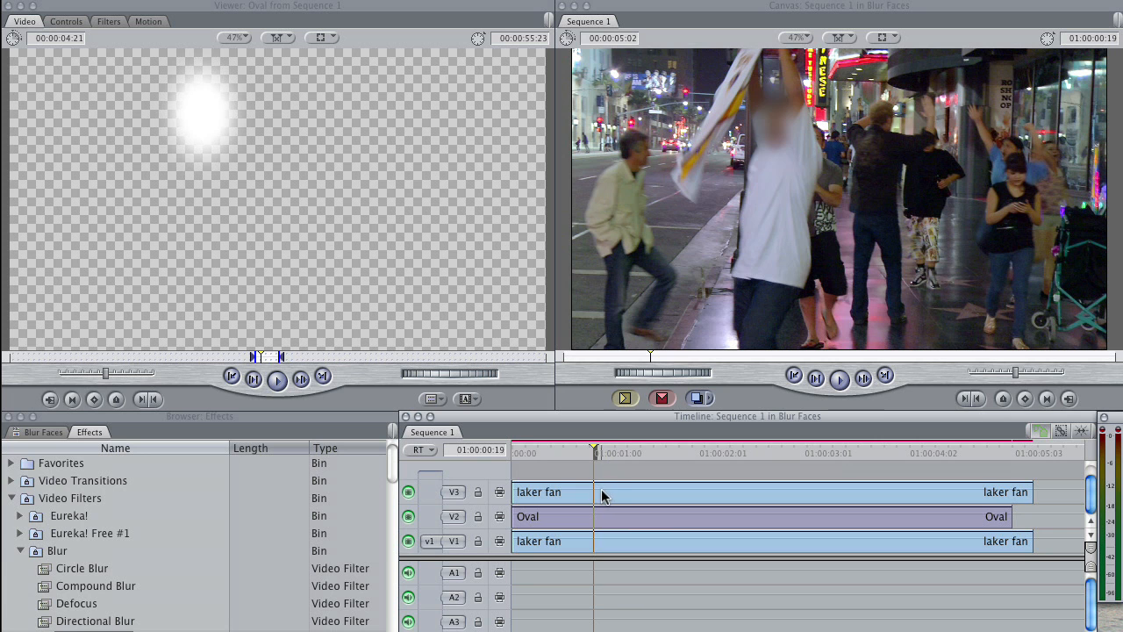
{"action": "left_click_drag", "start_coordinate": [595, 451], "coordinate": [543, 452]}
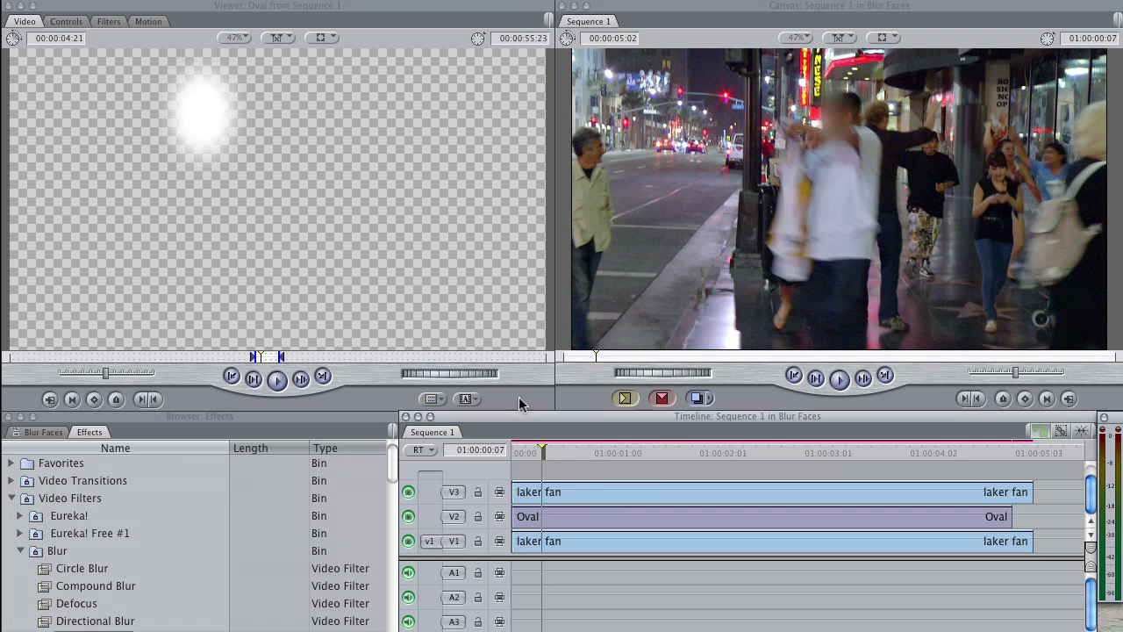
{"action": "left_click_drag", "start_coordinate": [543, 451], "coordinate": [936, 462]}
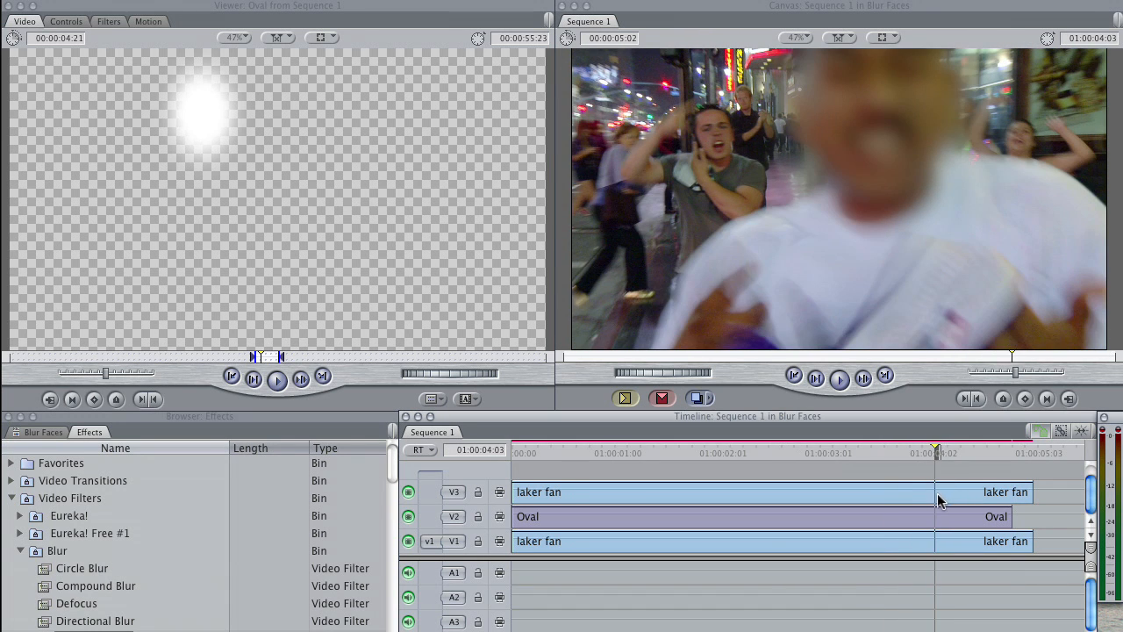
Step: Set the V3 clip's Gaussian Blur radius to 48 and trim the clip's end to match the end of the Oval
{"action": "left_click_drag", "start_coordinate": [936, 451], "coordinate": [919, 453]}
{"action": "double_click", "coordinate": [921, 492]}
{"action": "left_click", "coordinate": [67, 22]}
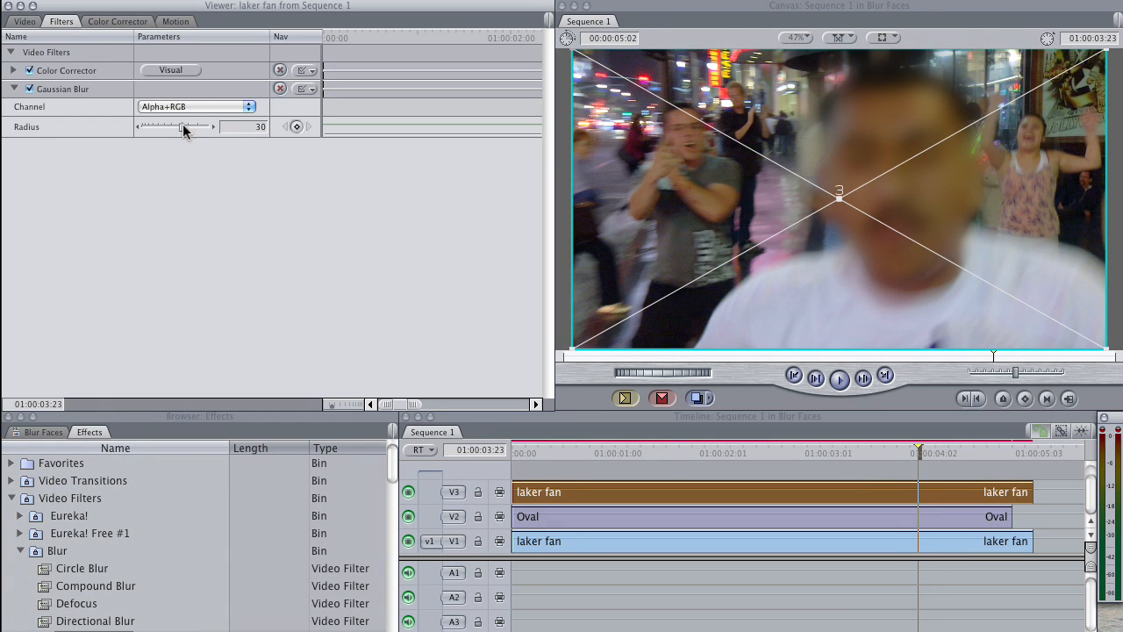
{"action": "left_click_drag", "start_coordinate": [944, 462], "coordinate": [999, 453]}
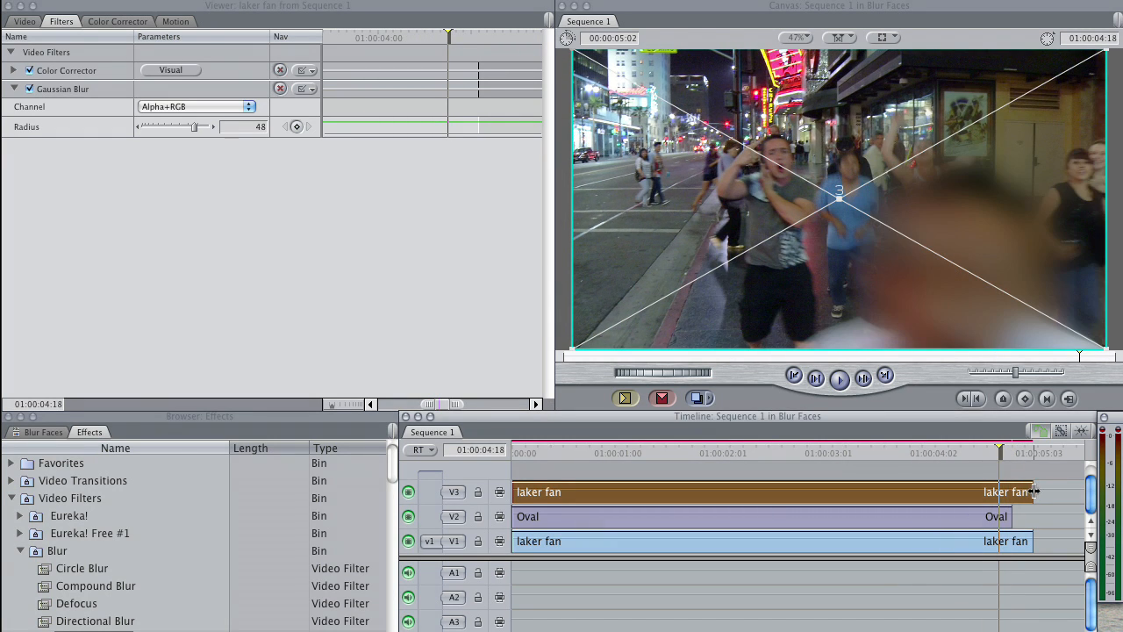
{"action": "left_click_drag", "start_coordinate": [1036, 491], "coordinate": [1012, 492]}
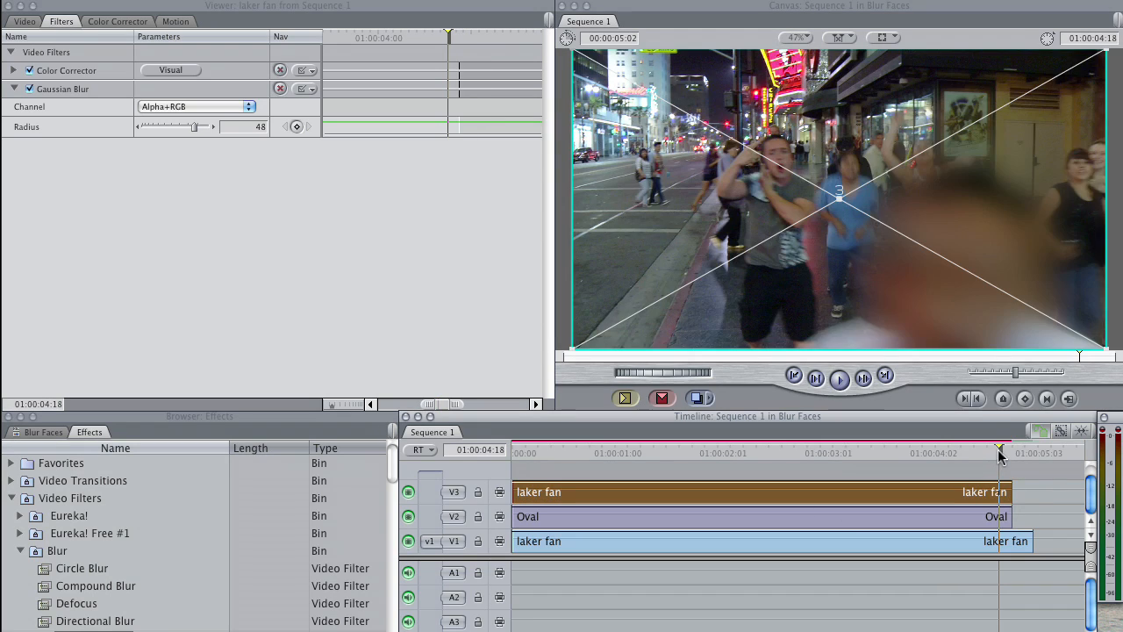
Step: Render the sequence and play it from the beginning to review the blurred face
{"action": "left_click_drag", "start_coordinate": [999, 453], "coordinate": [841, 456]}
{"action": "key", "text": "super+r"}
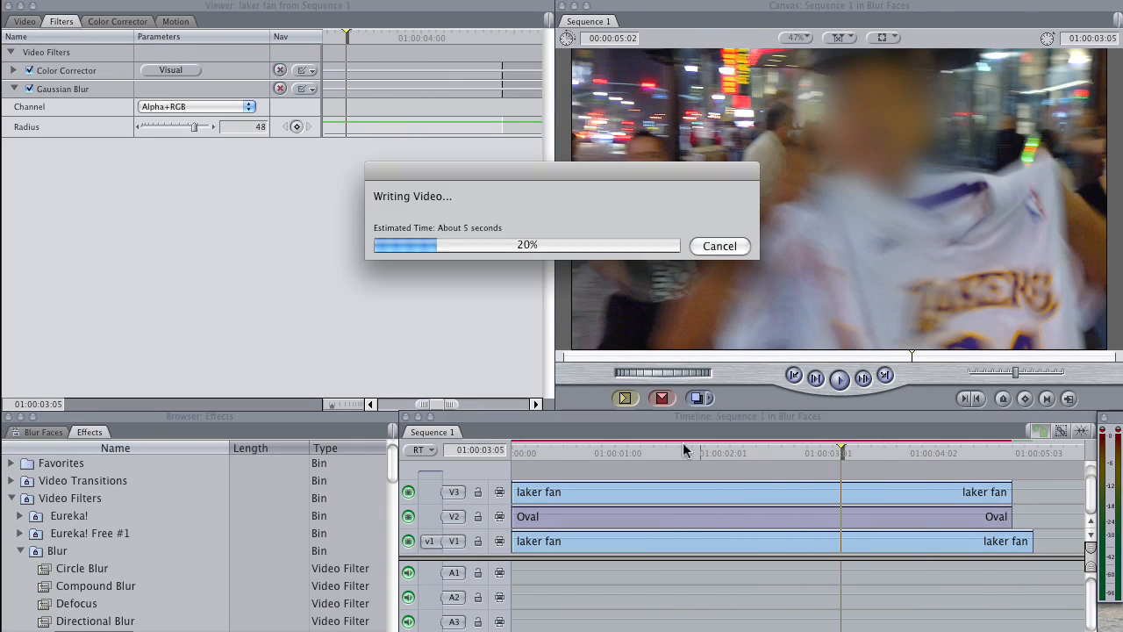
{"action": "key", "text": "Home"}
{"action": "key", "text": "space"}
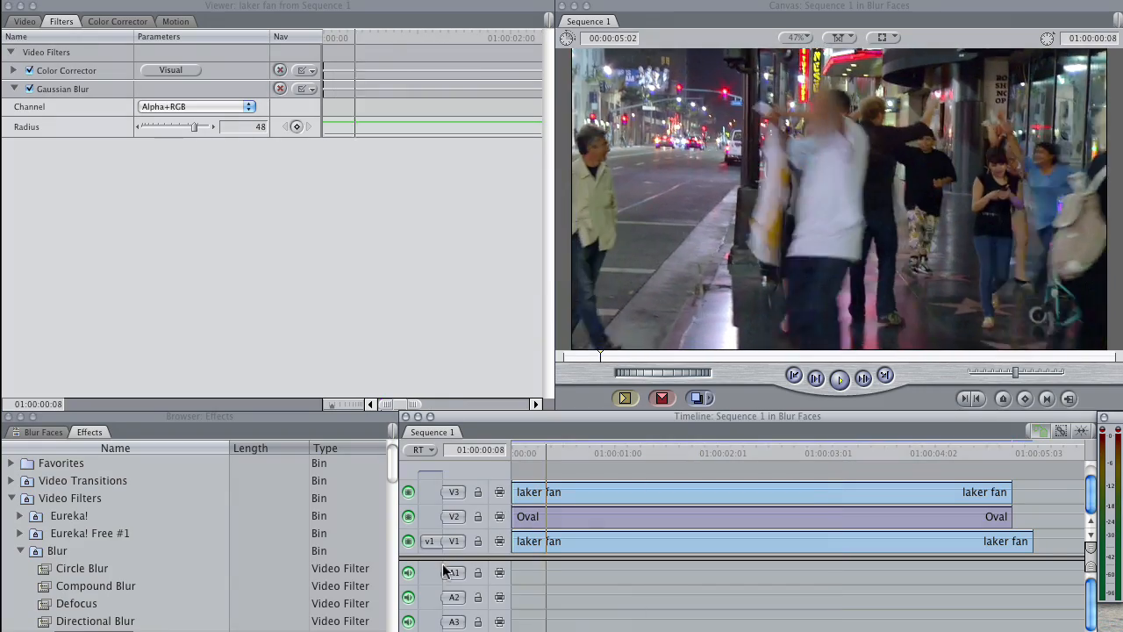